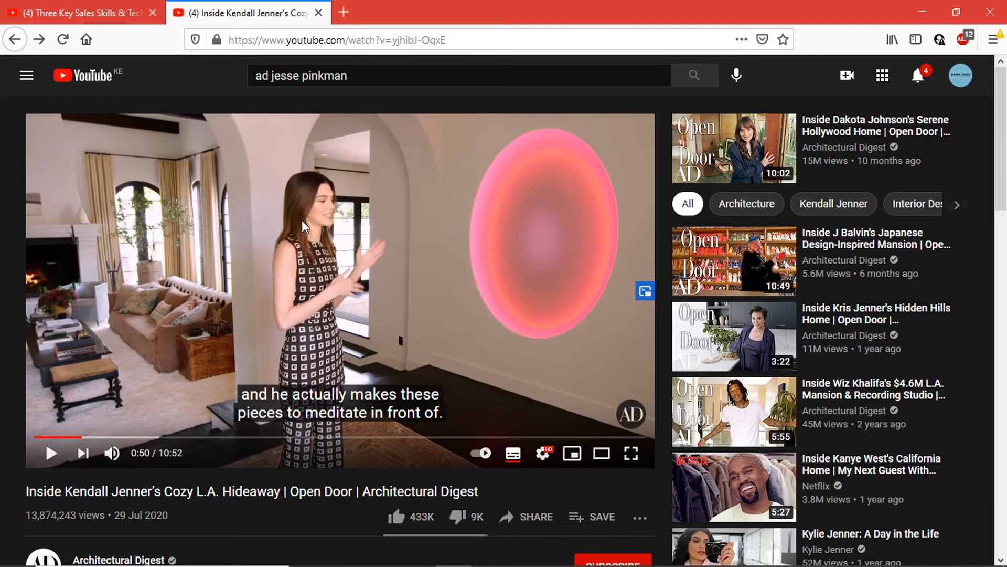
Watch the house tour at 0.75x, pause at the formal living room, then switch to Premiere Pro.
click(287, 230)
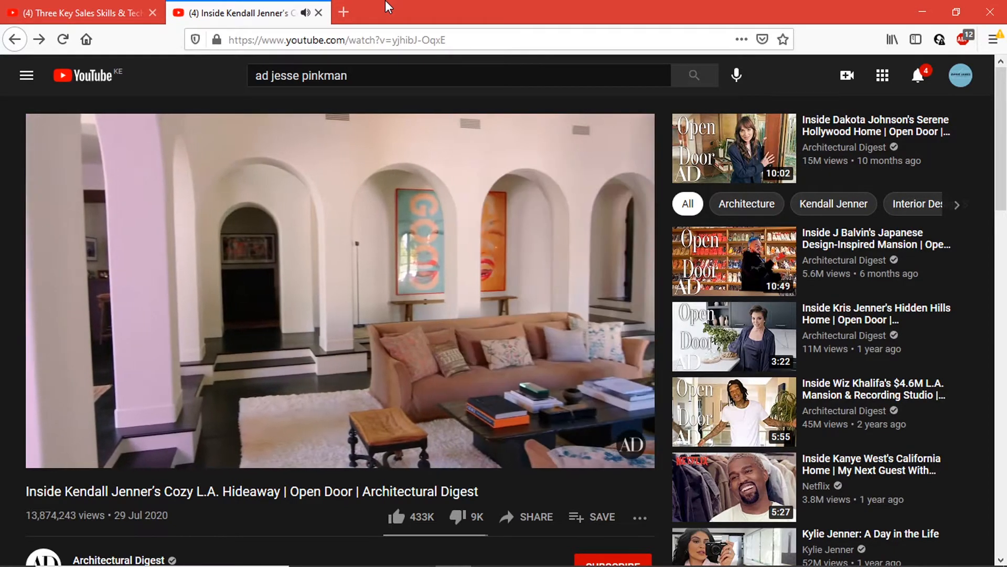
key(shift+comma)
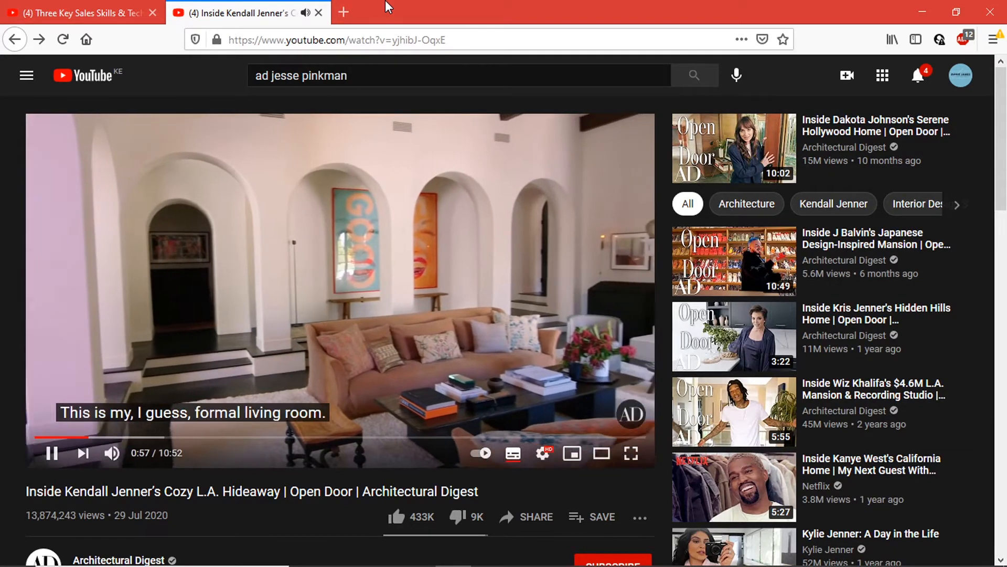
click(421, 204)
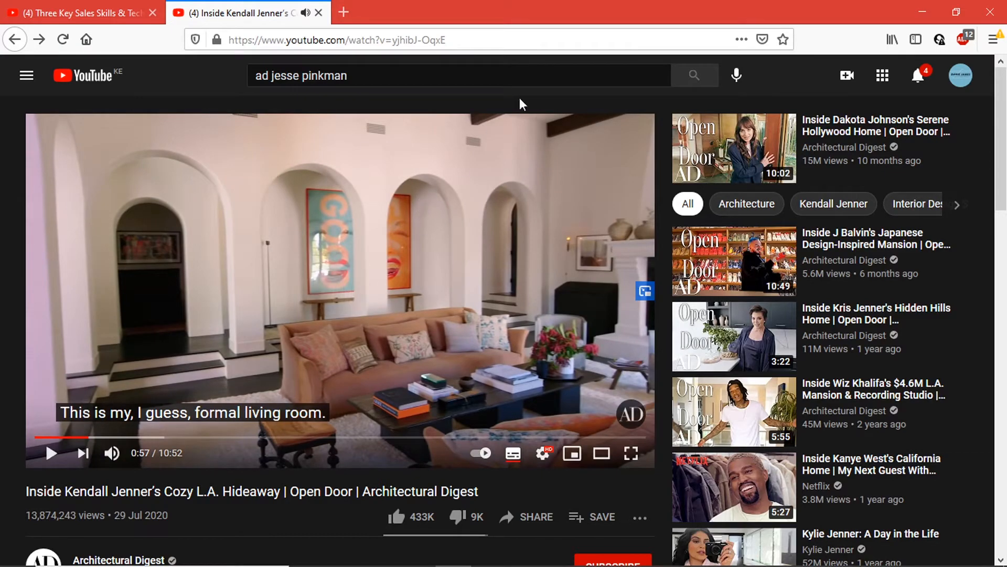
click(920, 6)
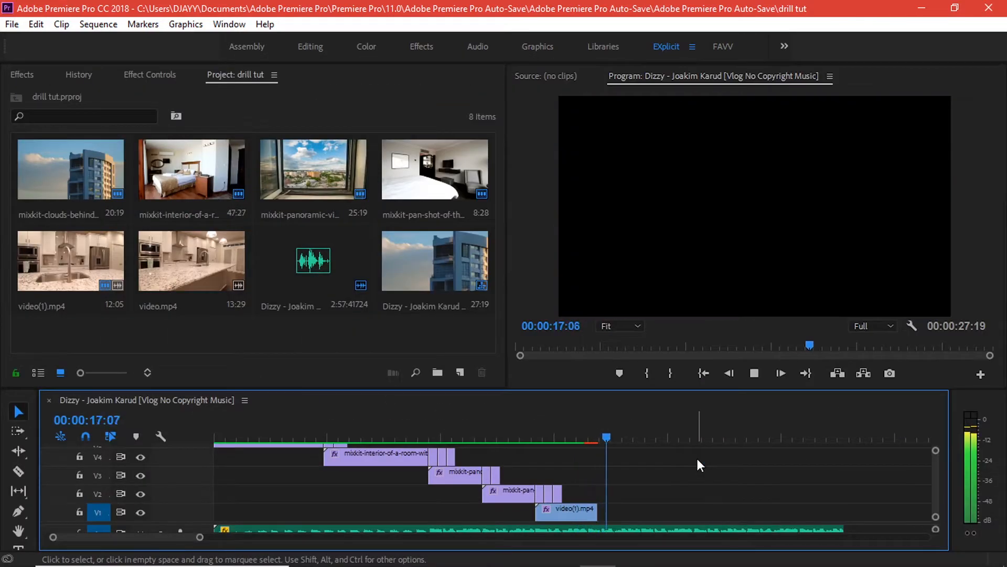
scroll(354, 472, down, 2)
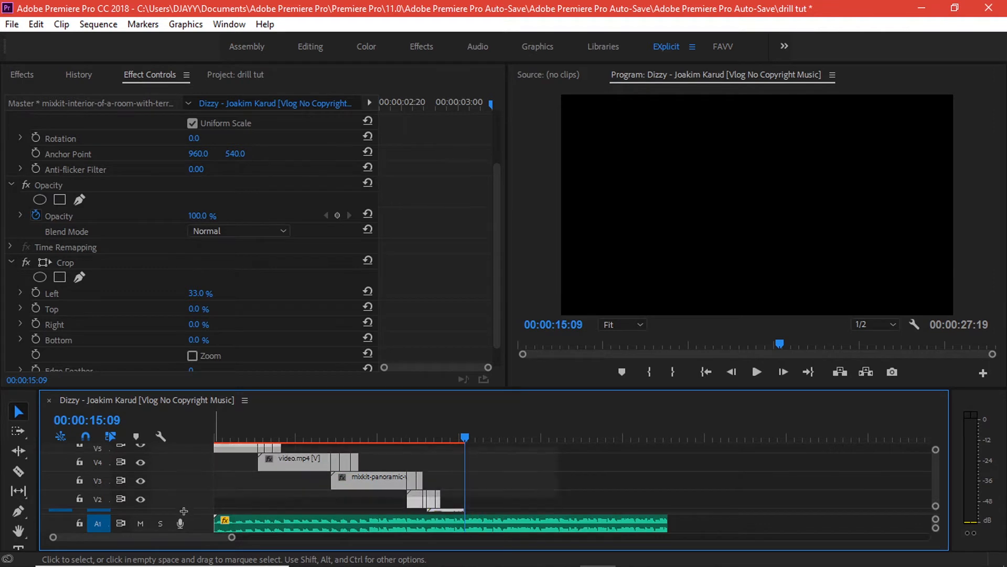
Delete all video clips from the sequence, reset the playhead to the start and show the media bin.
drag(550, 457, 197, 487)
key(Delete)
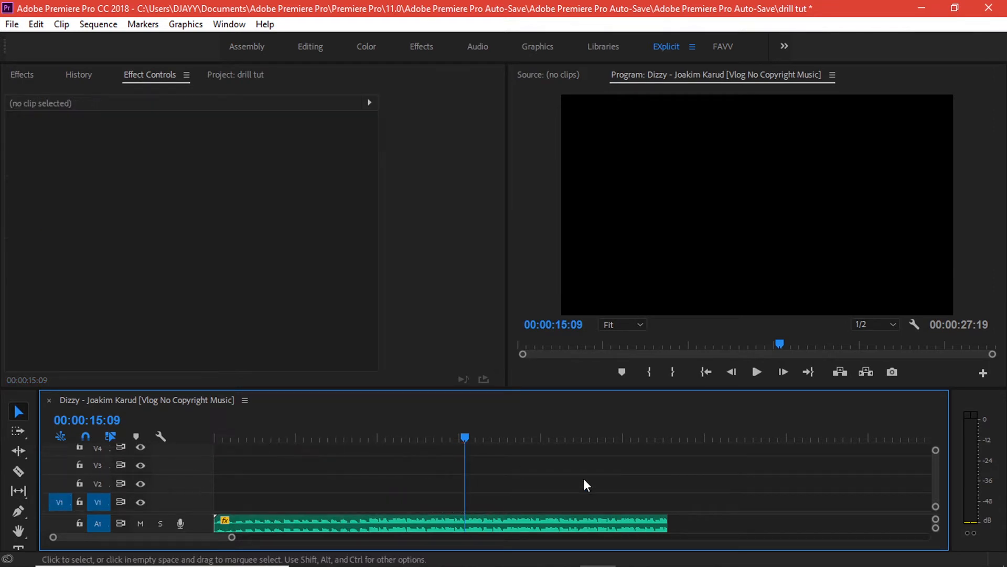
click(248, 437)
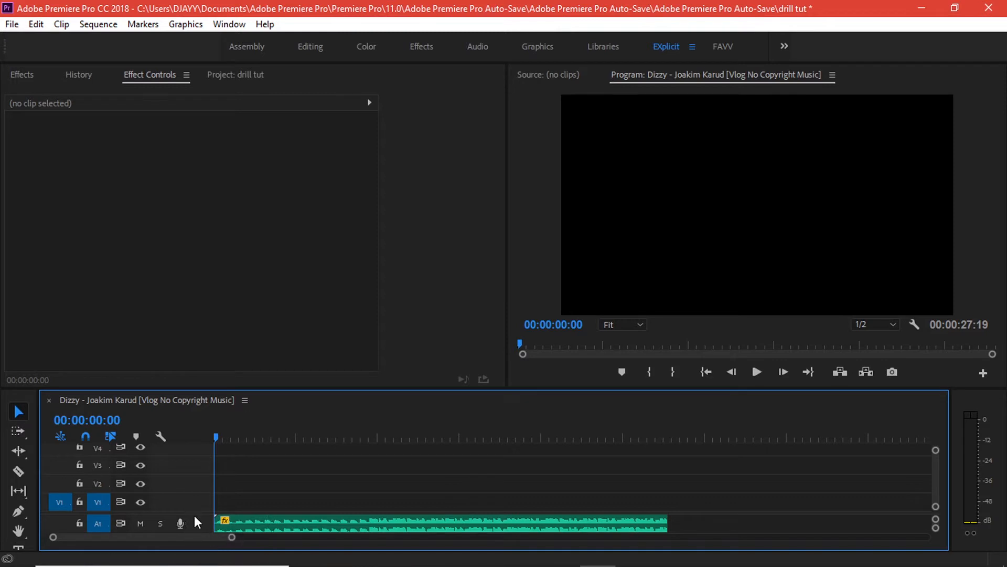
drag(197, 514, 198, 508)
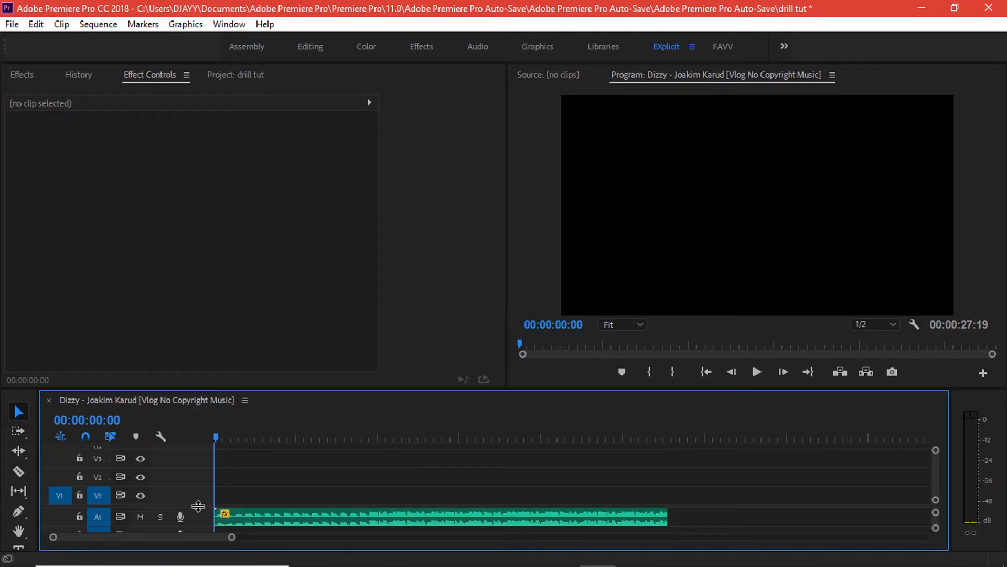
scroll(275, 517, up, 2)
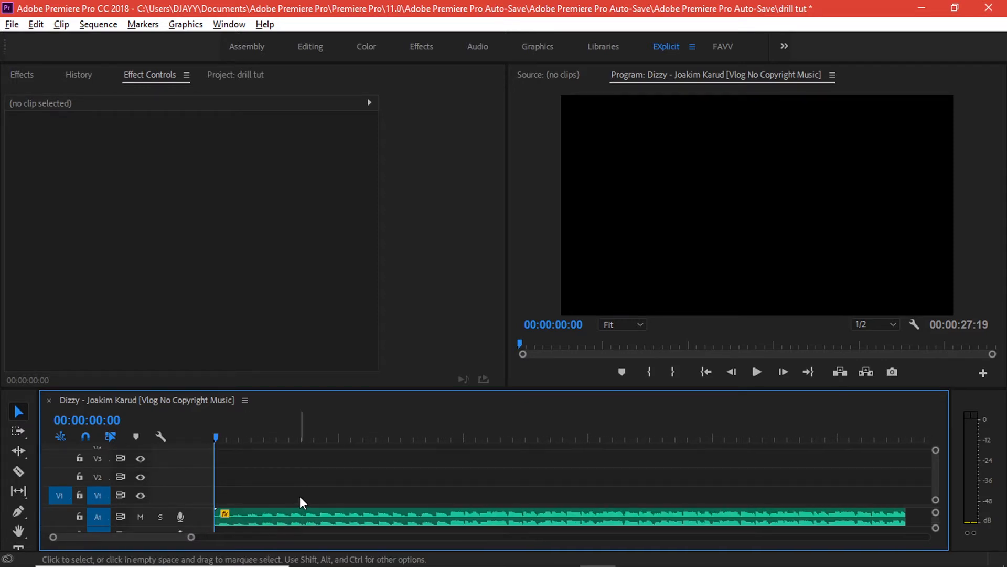
click(231, 74)
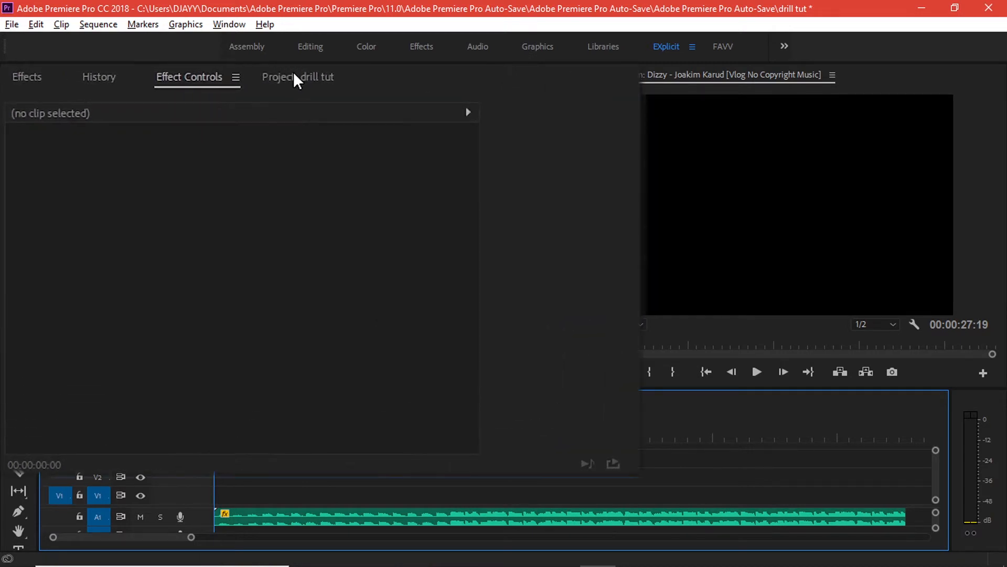
Select the clouds clip through video(1).mp4 without video.mp4 and drop the five clips onto the timeline.
click(404, 416)
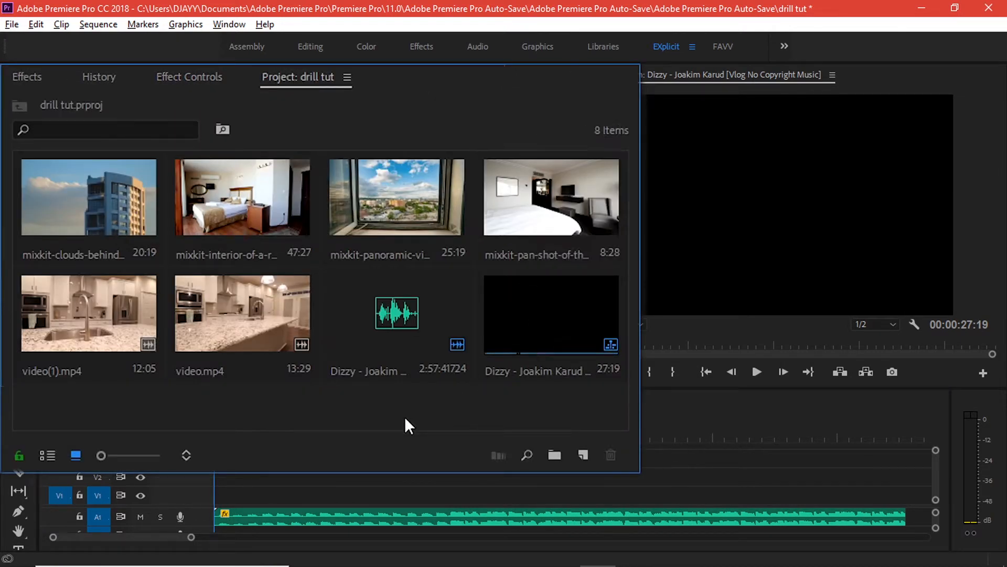
click(103, 201)
shift+click(249, 303)
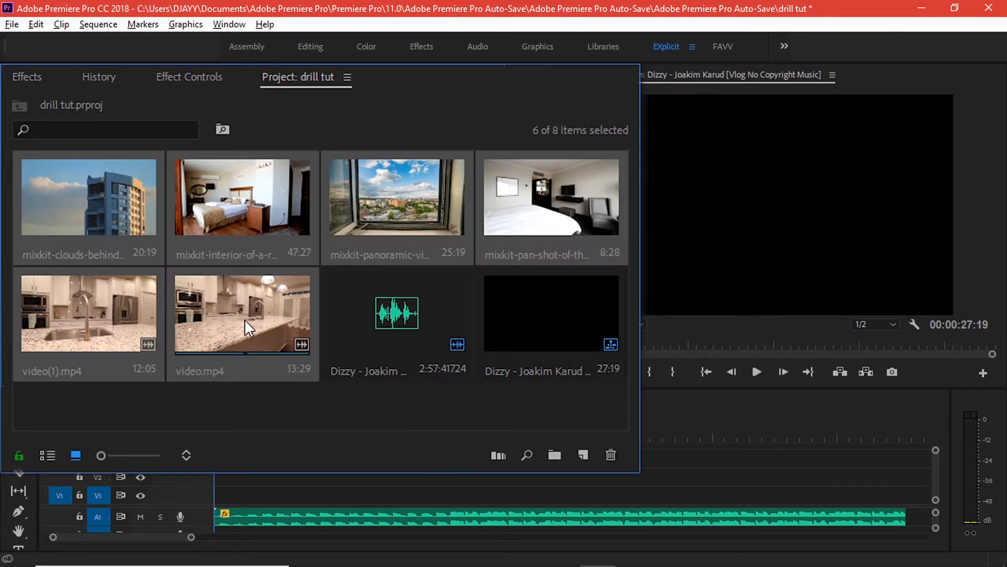
ctrl+click(246, 314)
key(grave)
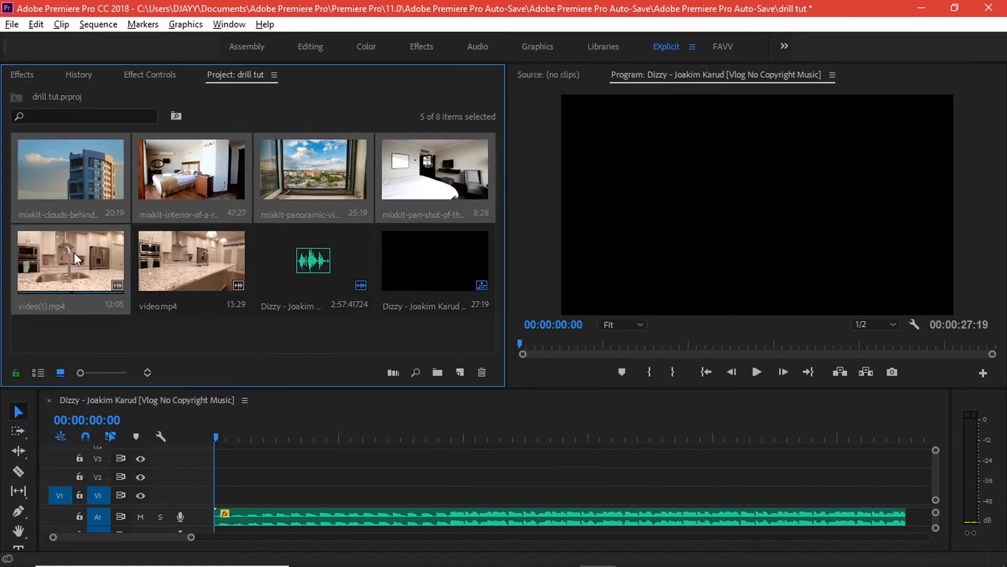
drag(74, 252, 211, 460)
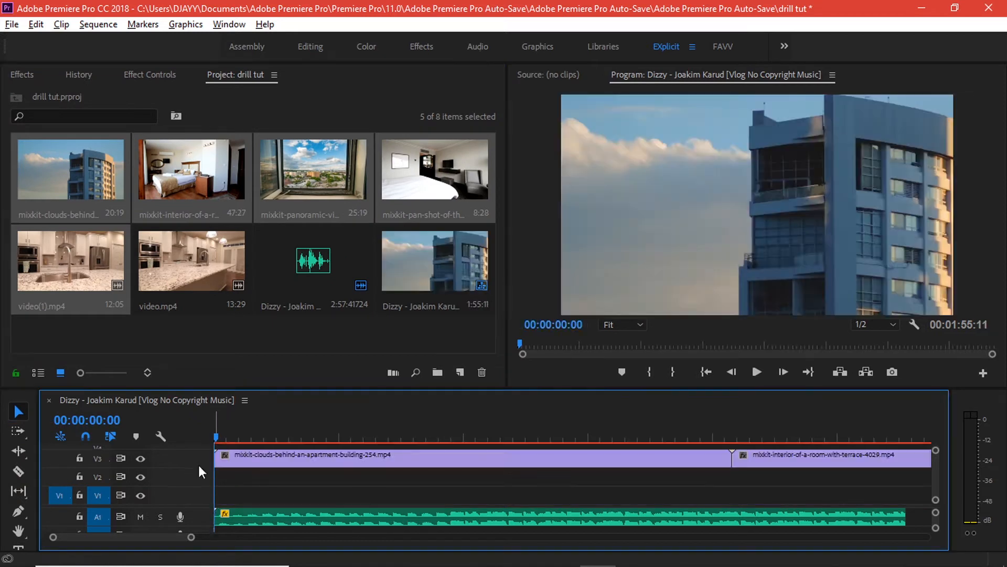
Spread the clouds, interior and following clips across separate tracks in a maximized timeline.
key(minus)
key(minus)
drag(358, 455, 363, 478)
drag(582, 455, 593, 481)
key(grave)
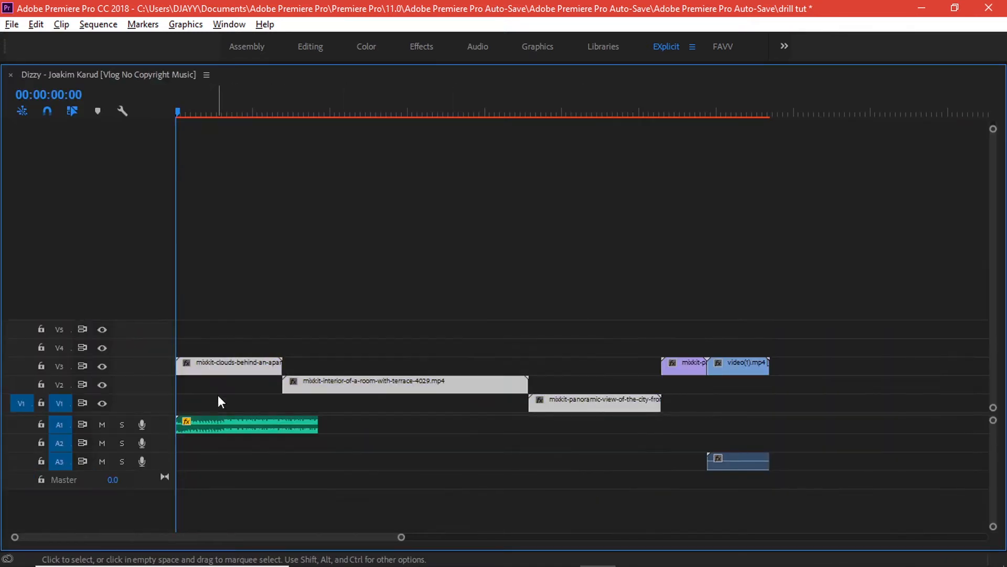
drag(220, 401, 551, 371)
drag(365, 380, 366, 362)
Shorten the clouds and interior clips and slide each clip up against the previous in a descending staircase.
drag(525, 363, 355, 362)
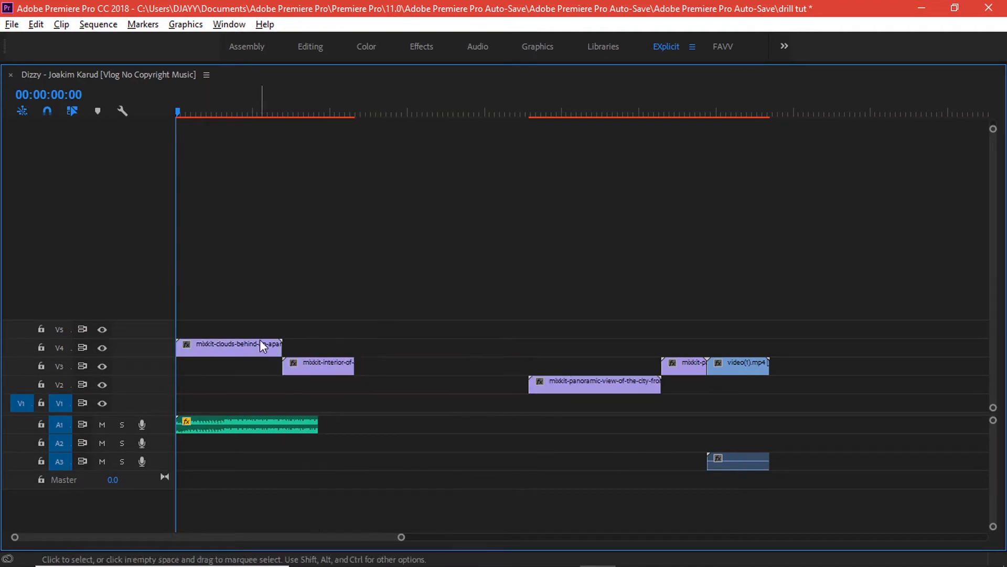
drag(280, 344, 251, 344)
drag(315, 362, 284, 362)
drag(591, 380, 382, 380)
drag(684, 361, 459, 407)
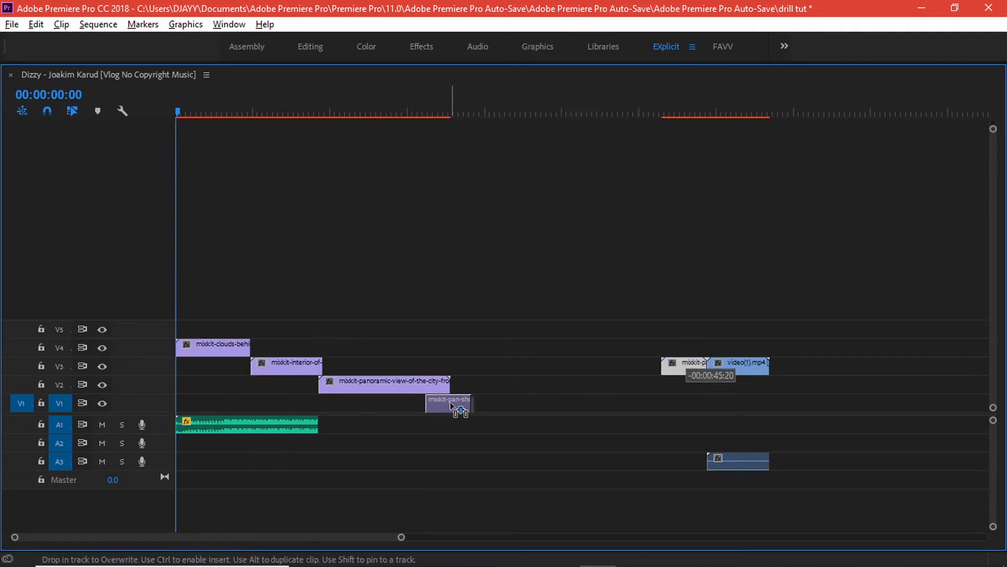
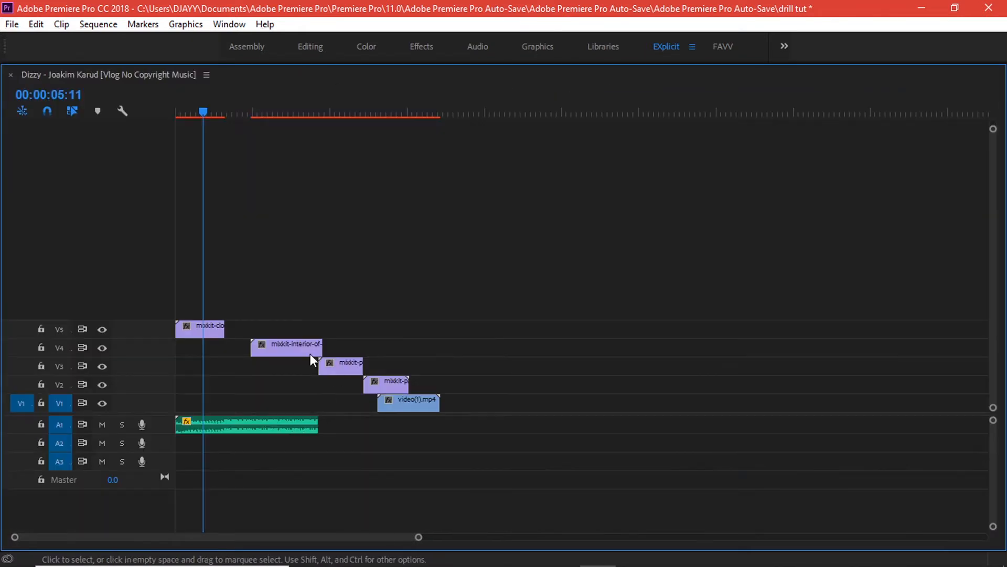
Shift the room, panoramic, and hotel pan clips earlier so each starts just after the clip above.
drag(288, 344, 250, 344)
drag(341, 362, 298, 362)
drag(386, 379, 334, 384)
drag(410, 399, 390, 399)
key(grave)
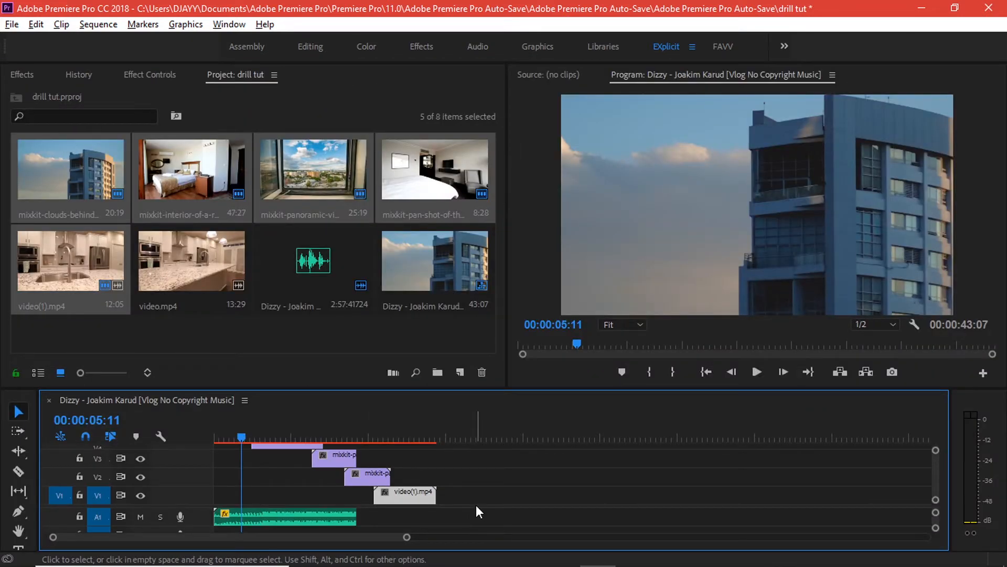
scroll(402, 472, up, 3)
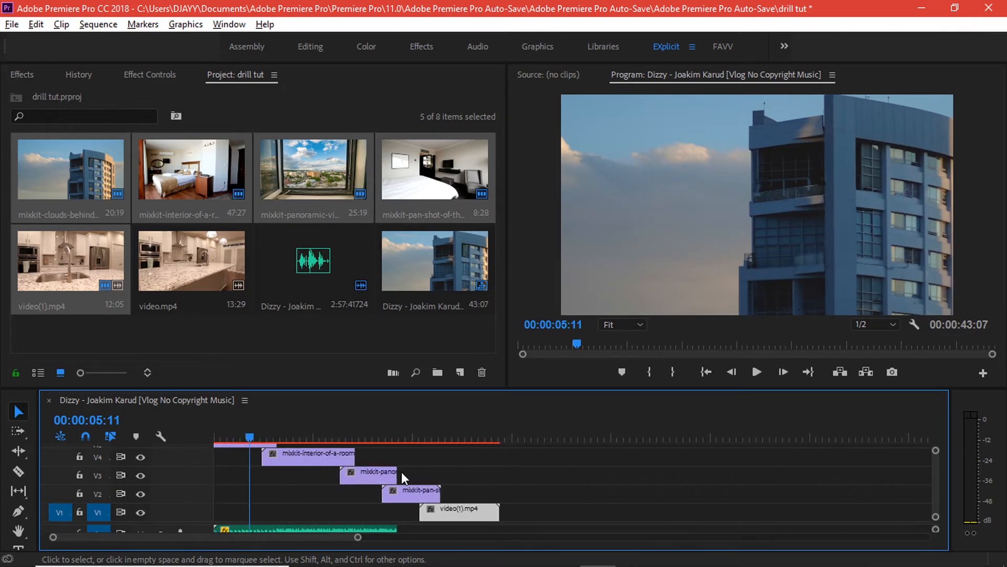
scroll(401, 472, up, 3)
Play from the start and nudge the room interior clip slightly earlier to refine the overlap.
key(Home)
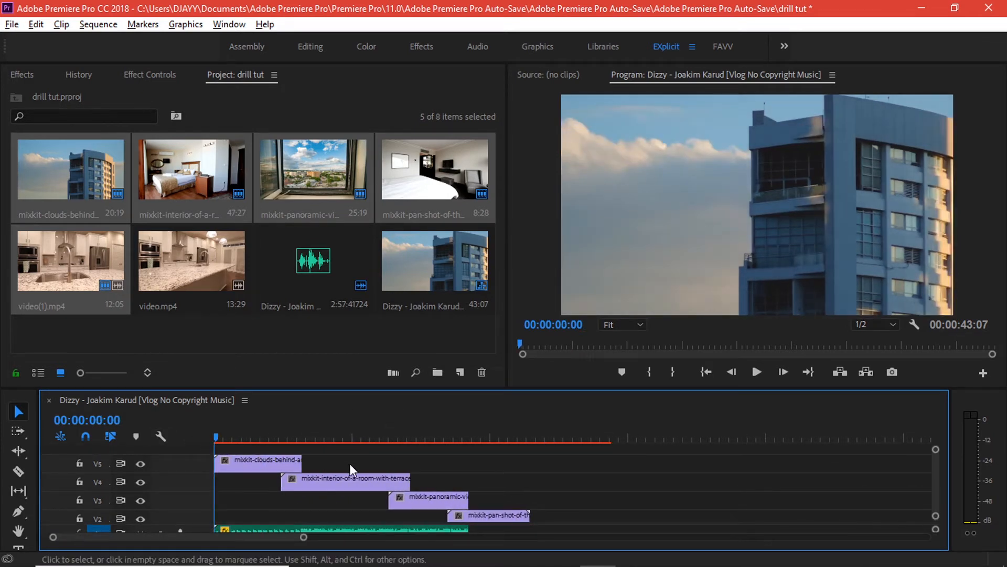
scroll(437, 478, down, 1)
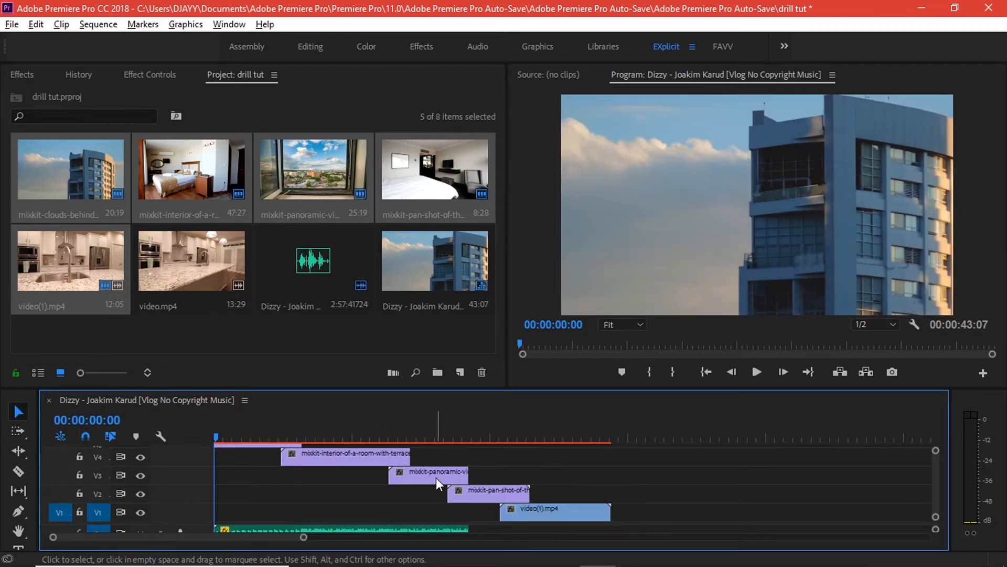
scroll(437, 478, up, 1)
key(space)
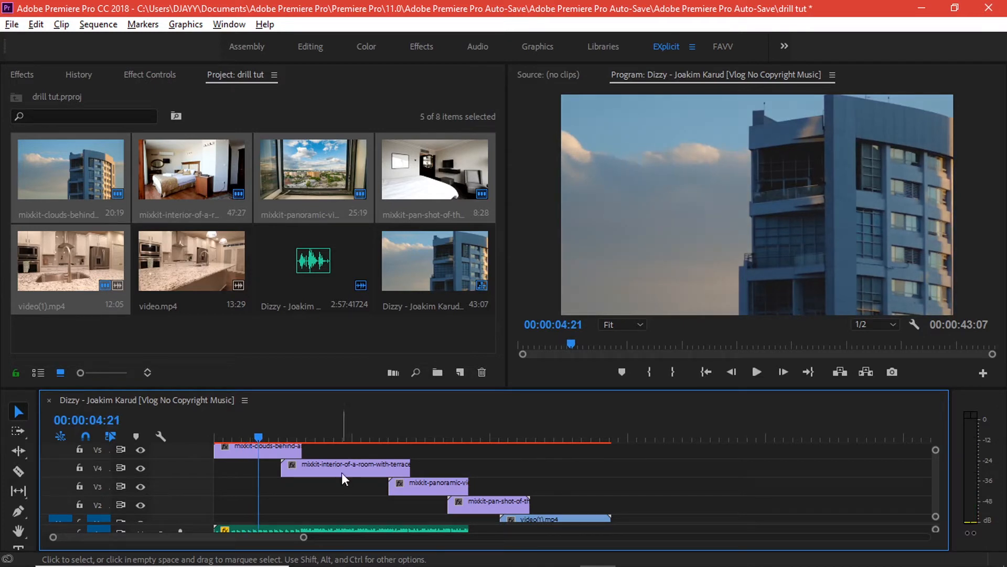
drag(342, 471, 321, 468)
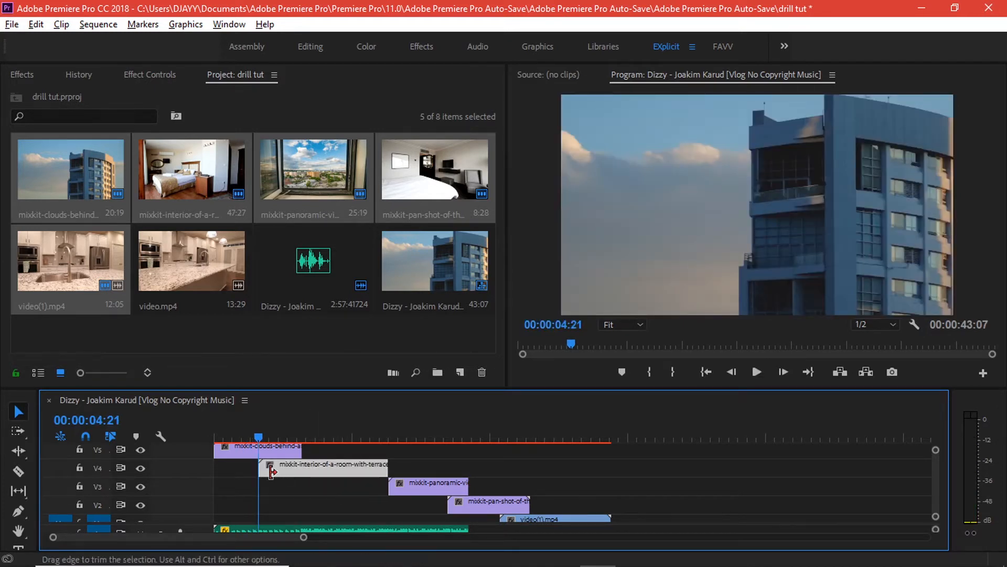
key(space)
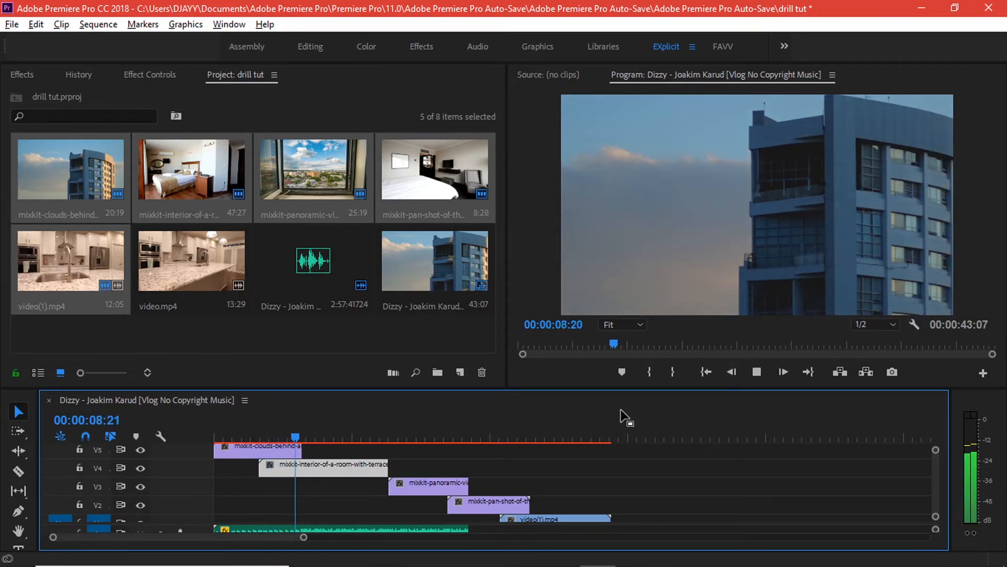
key(space)
Move the city clip earlier, shorten the room clip's end, reposition the hotel pan clip on V2.
drag(429, 483, 331, 483)
drag(390, 469, 277, 447)
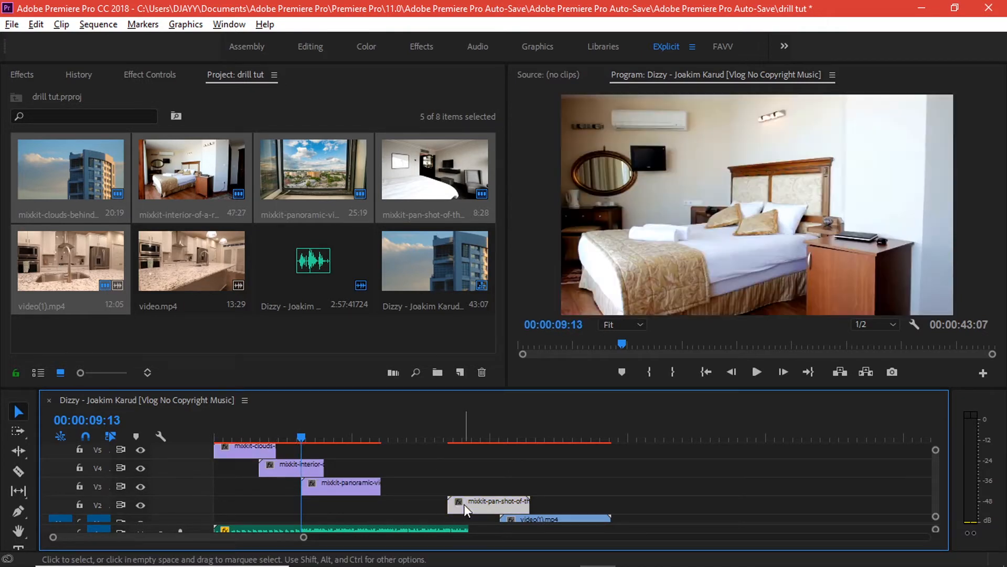
drag(465, 505, 464, 505)
scroll(360, 471, up, 1)
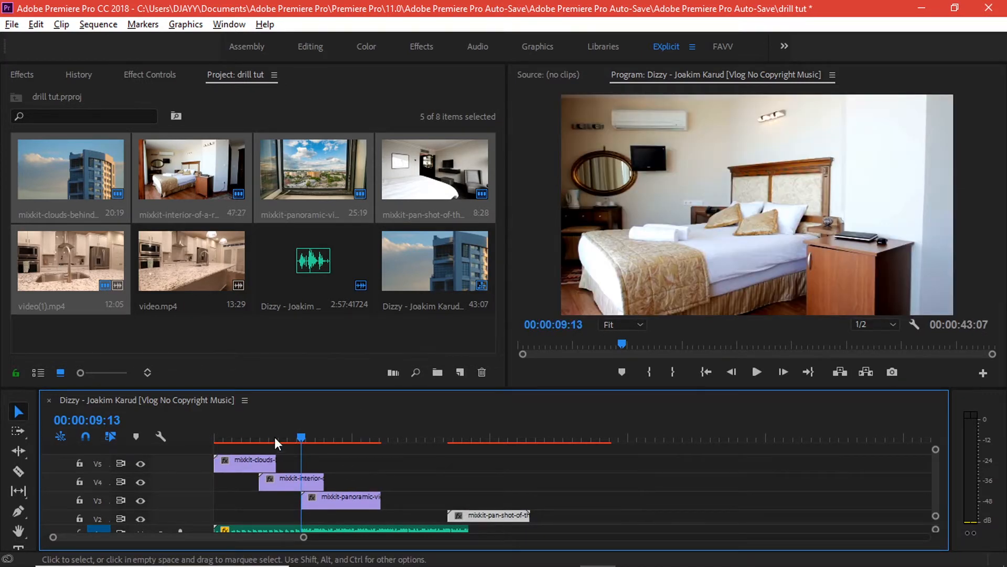
click(215, 438)
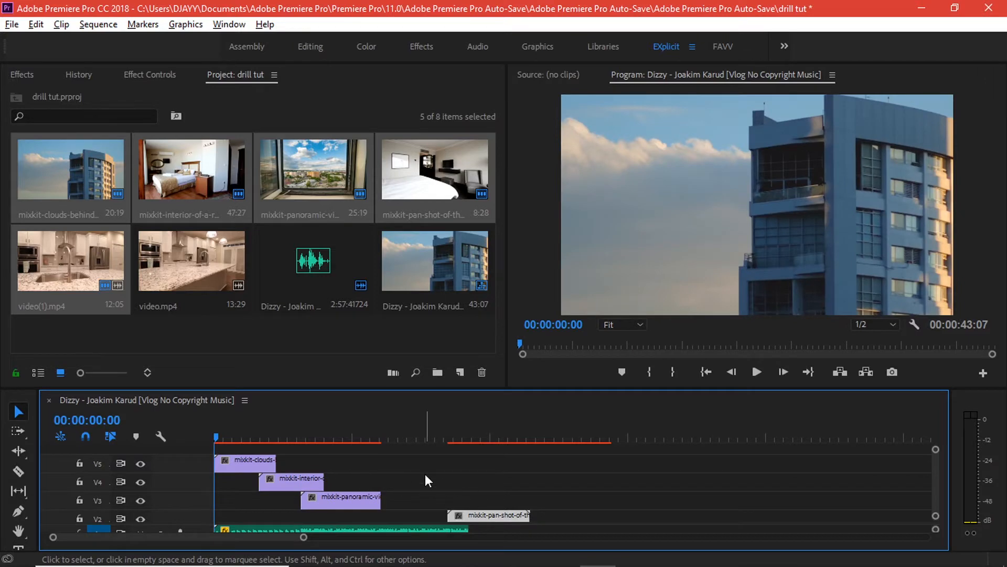
Marquee-select all stacked video clips and find the Crop effect in the Effects panel.
key(grave)
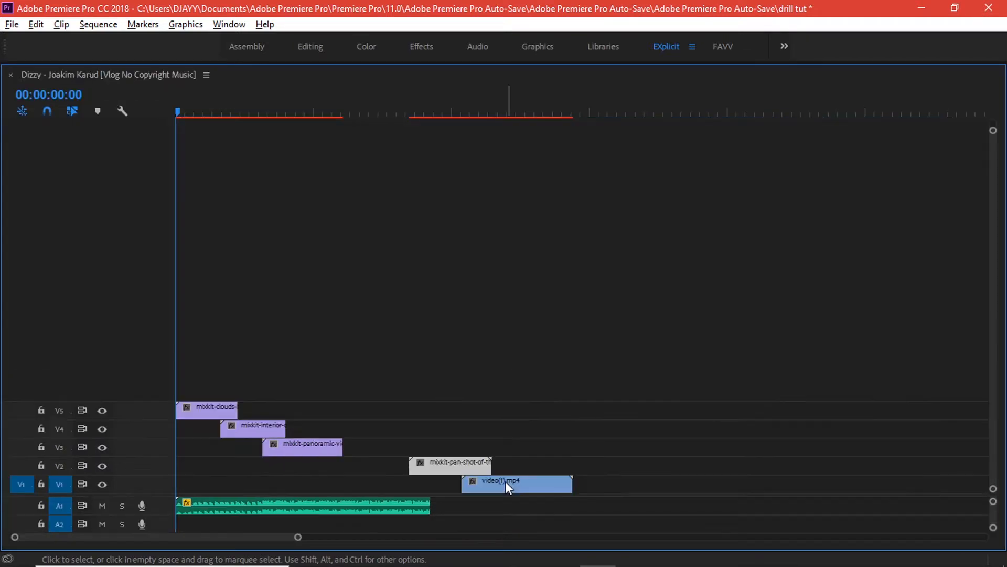
drag(605, 370, 194, 480)
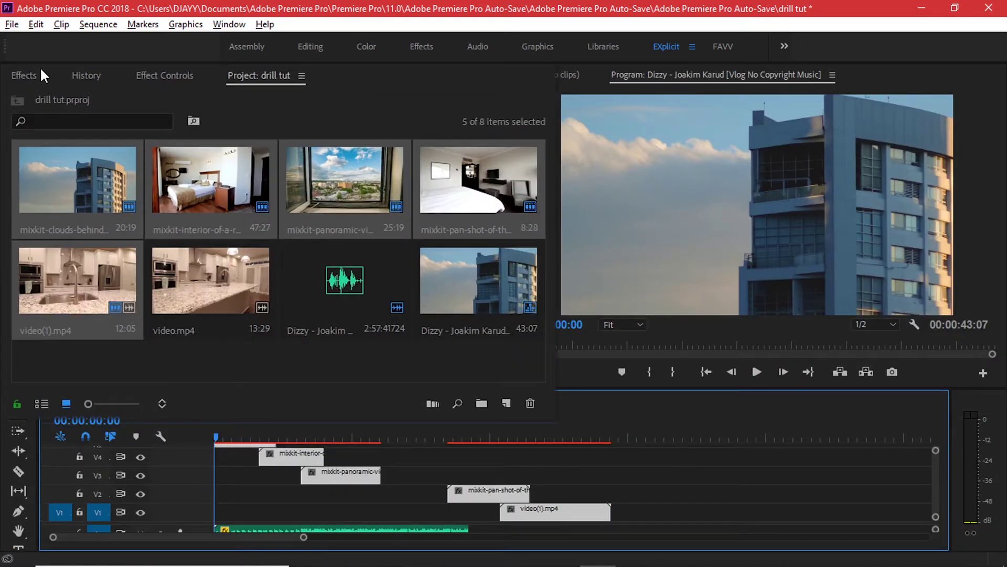
click(22, 74)
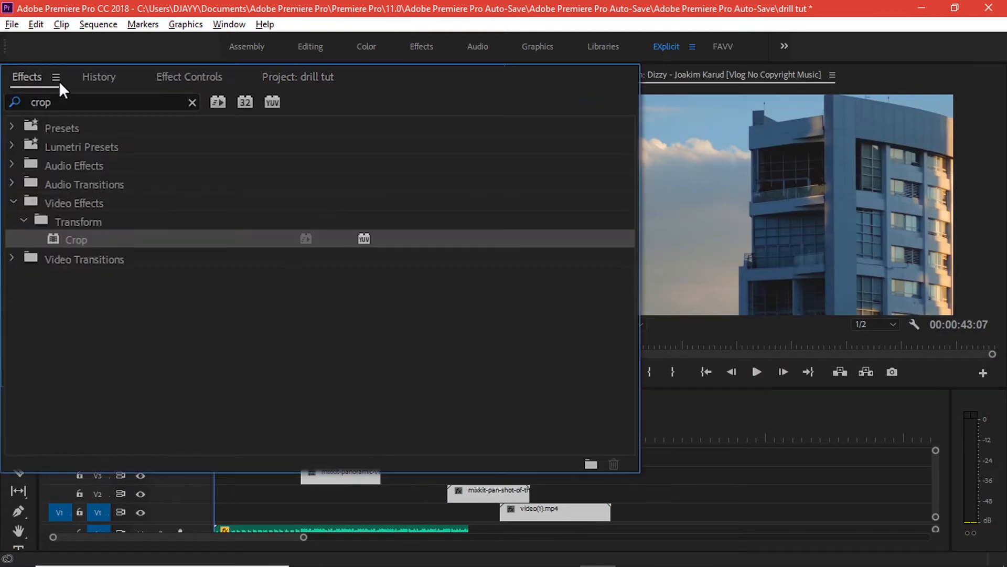
click(102, 101)
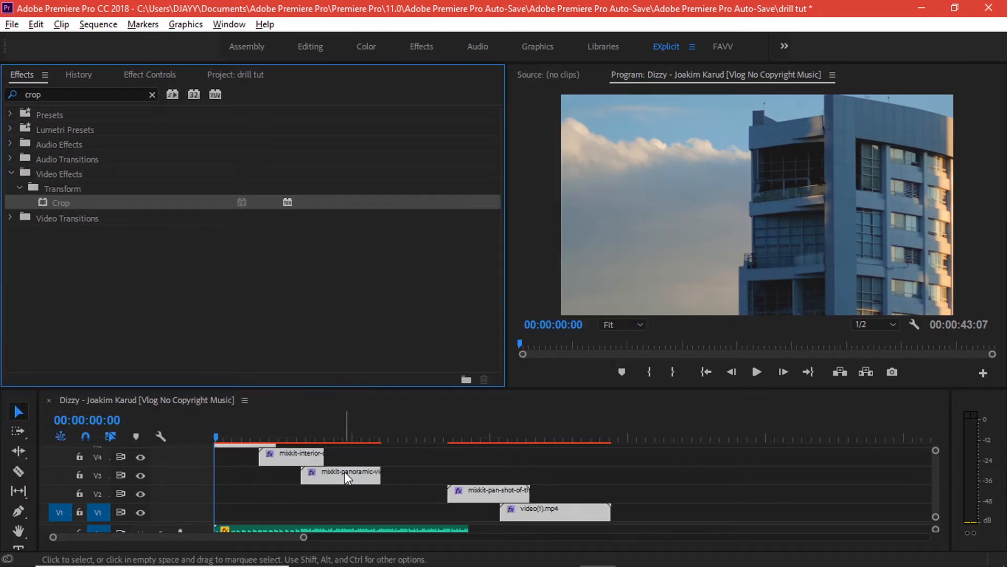
scroll(389, 470, up, 2)
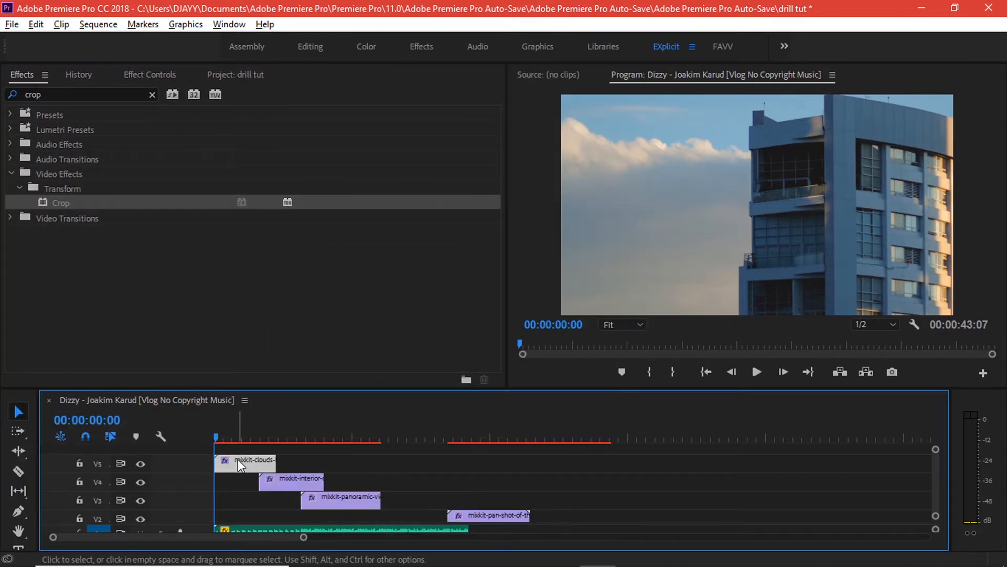
View the clouds clip's Crop in Effect Controls, play back briefly and zoom in on the clips.
click(163, 76)
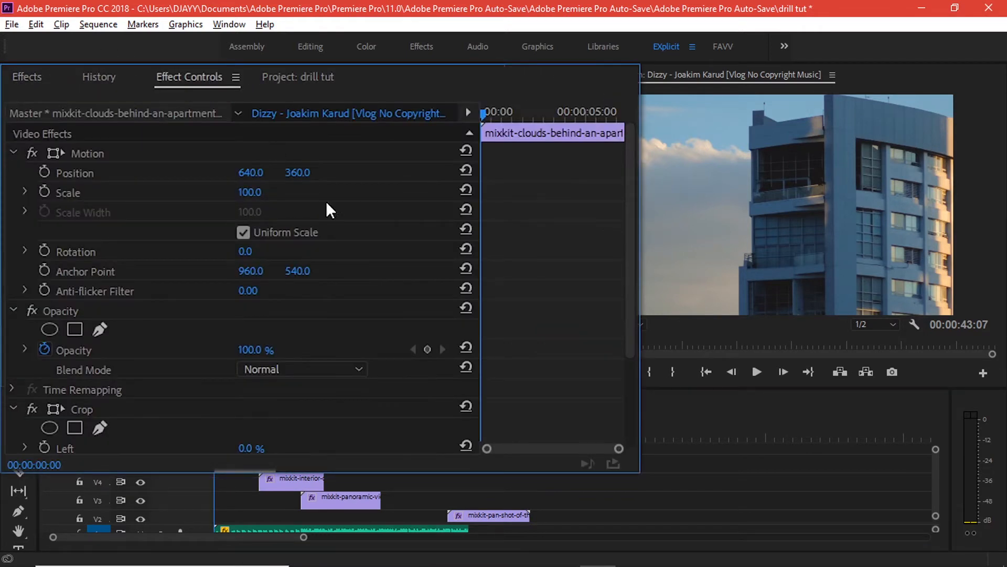
drag(632, 202, 617, 409)
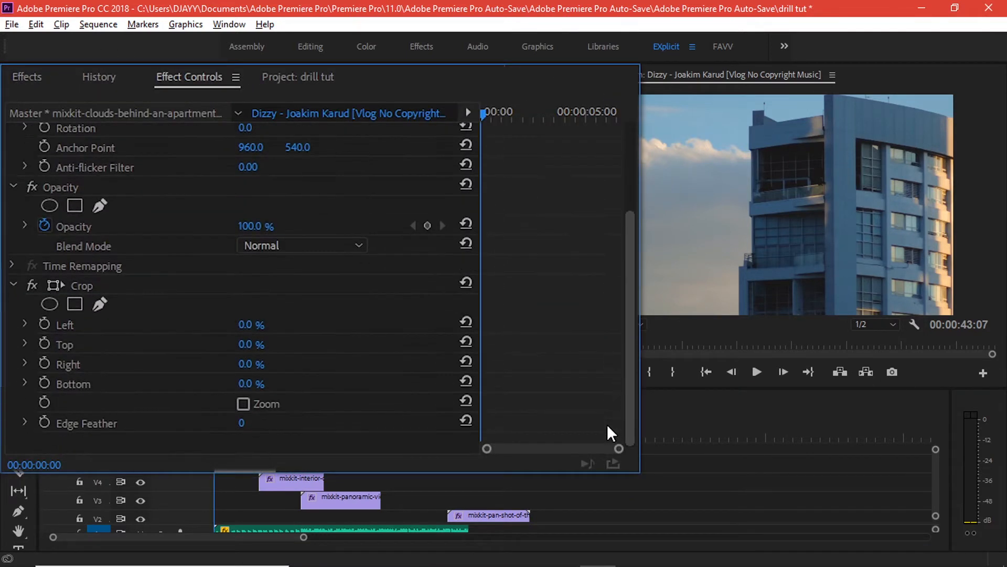
key(grave)
key(space)
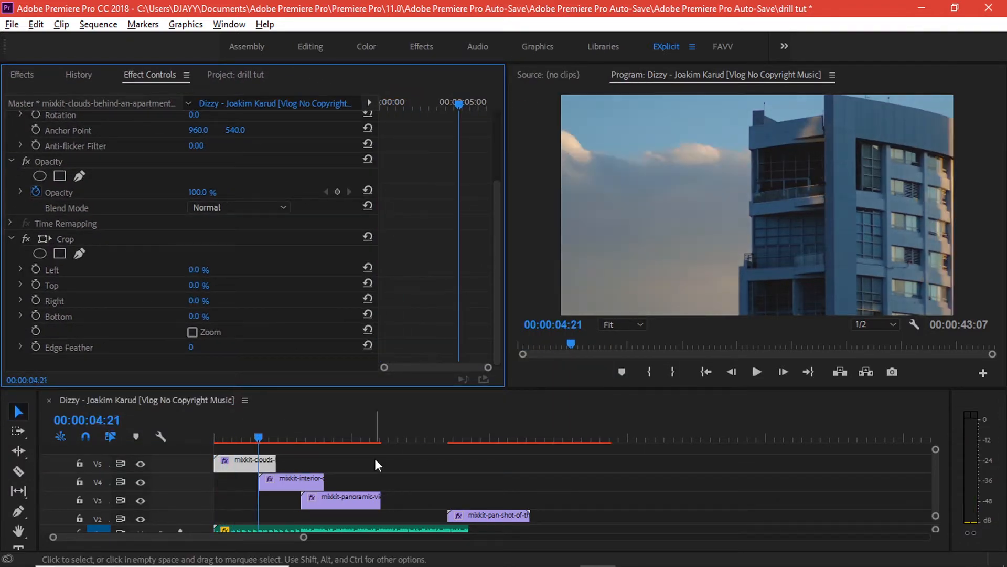
key(space)
key(equal)
key(equal)
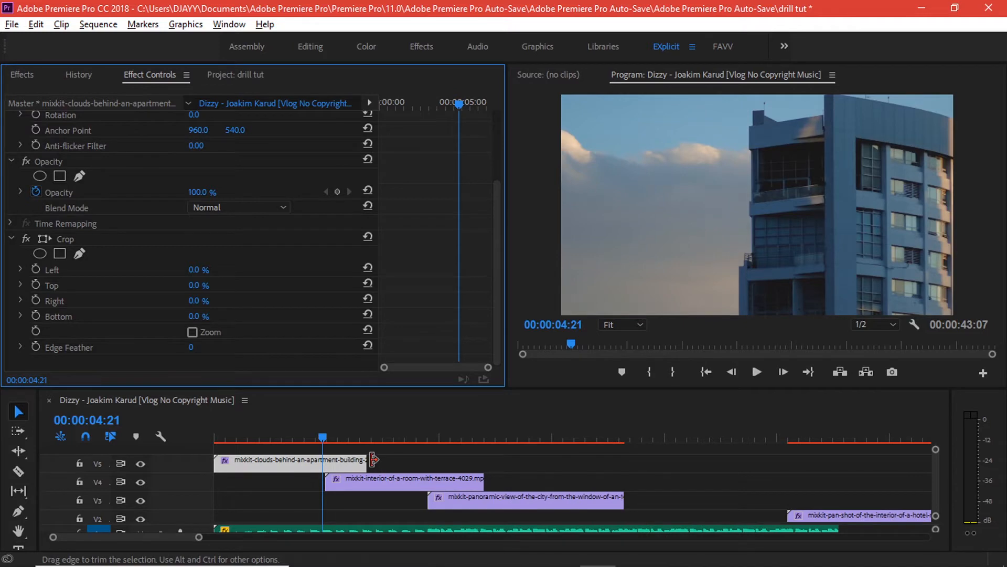
Razor the clouds clip on V5 at the playhead where the room interior clip begins.
click(357, 504)
click(355, 478)
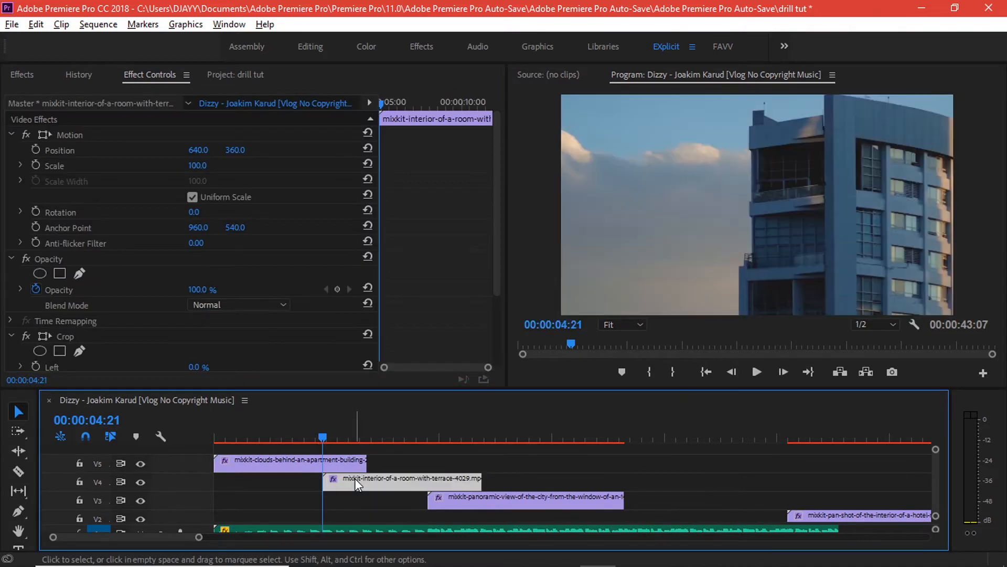
click(19, 471)
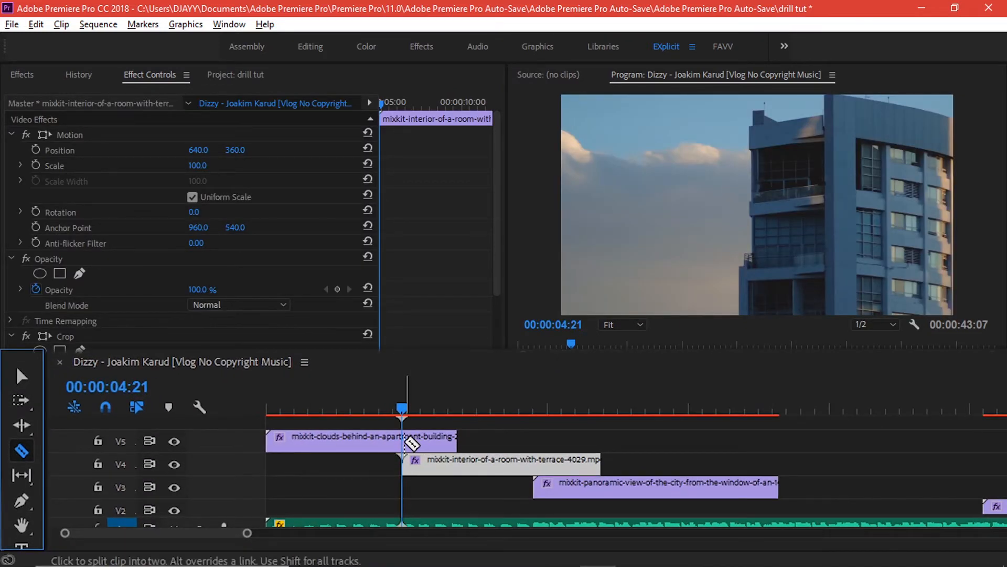
click(412, 442)
key(space)
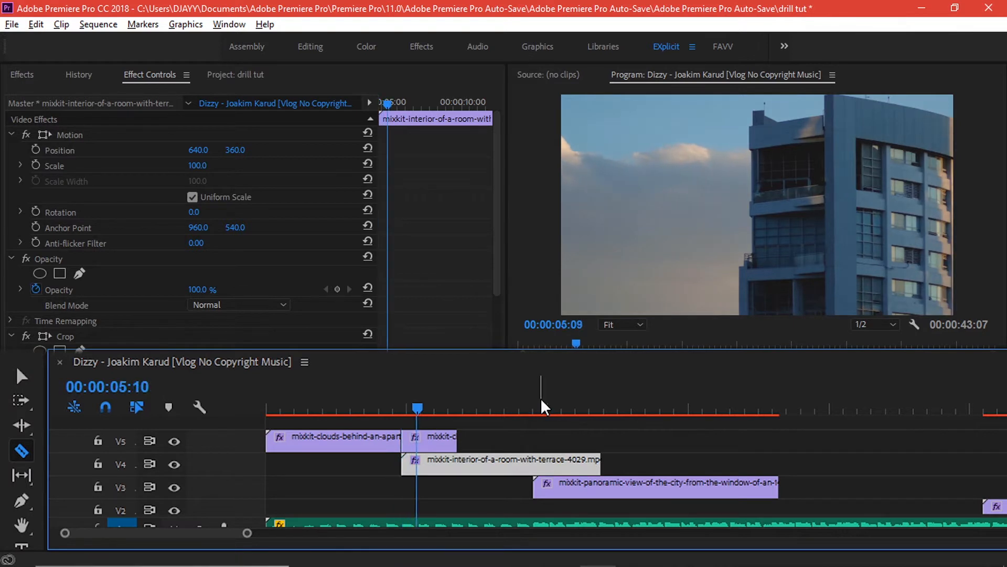
key(space)
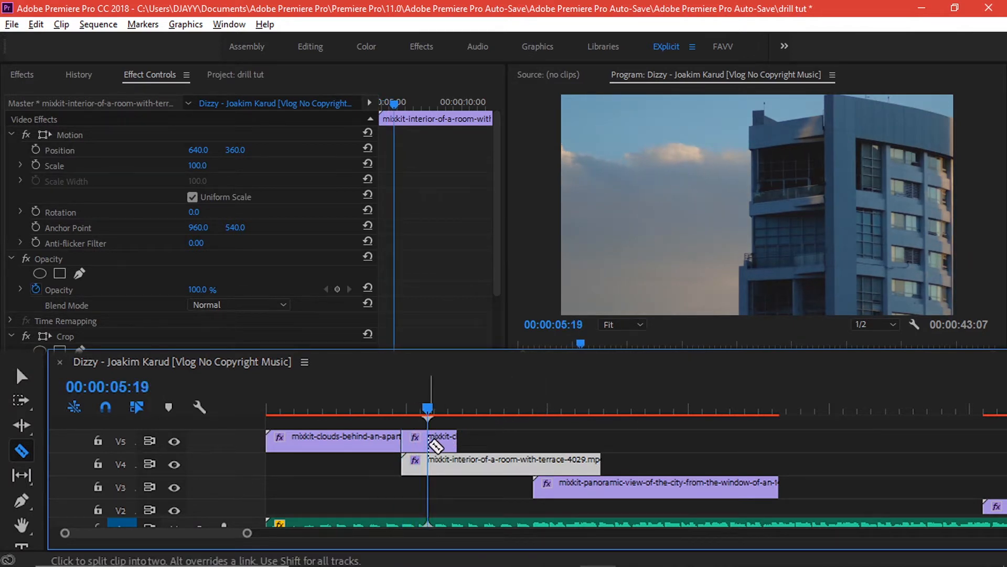
Back in Selection, pick the short clouds piece and bring up its Crop effect for editing.
key(v)
drag(427, 408, 433, 403)
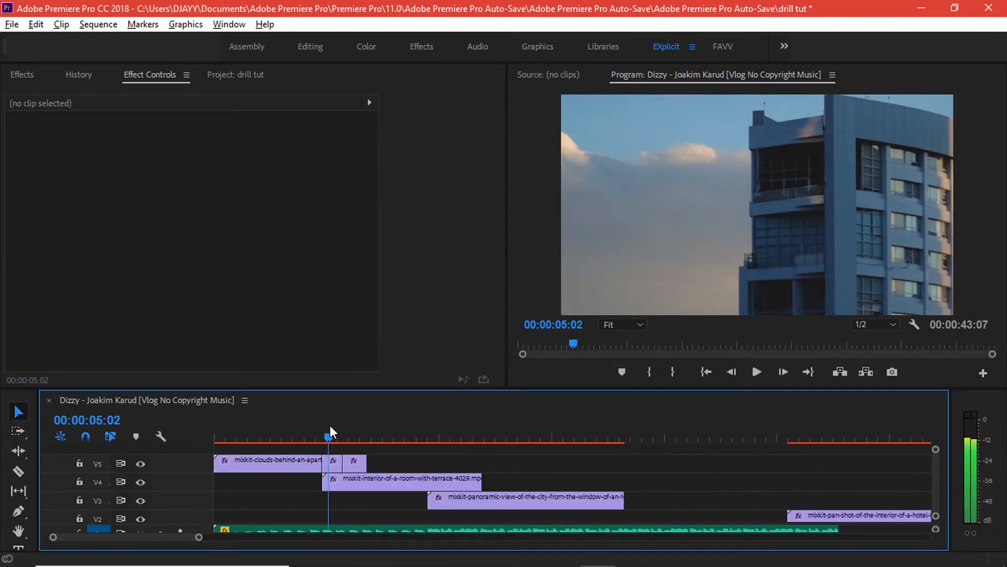
click(333, 461)
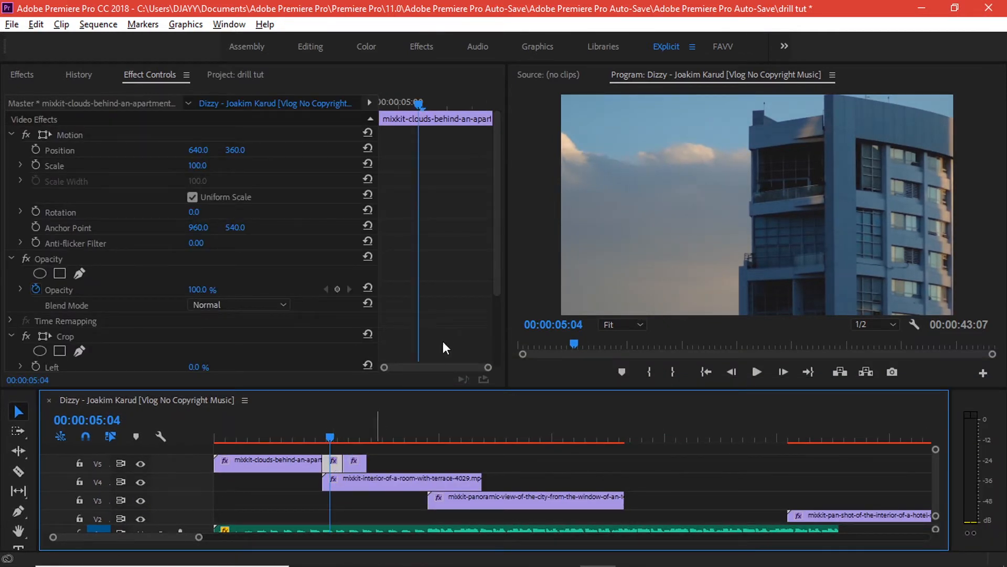
scroll(446, 339, down, 3)
click(197, 240)
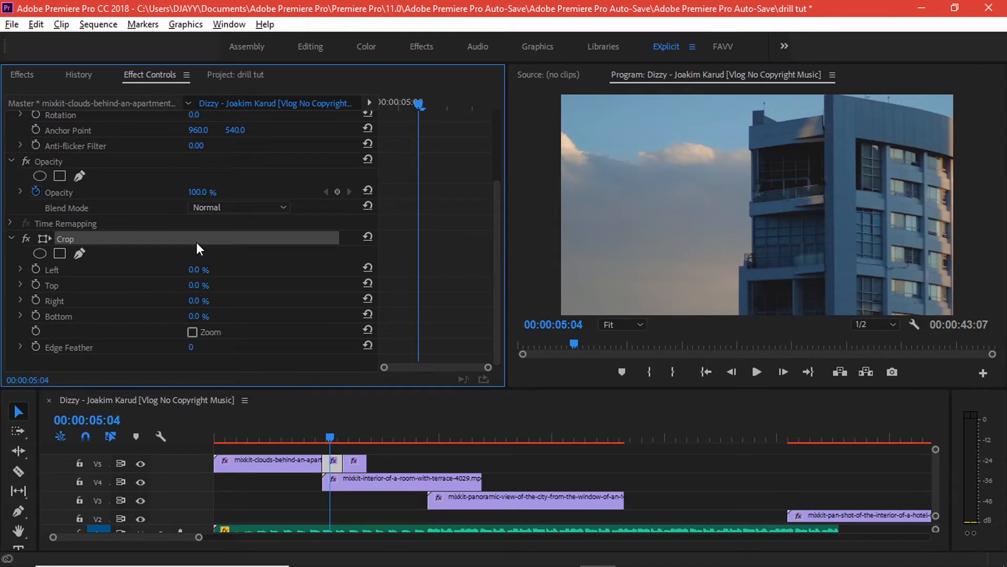
click(409, 402)
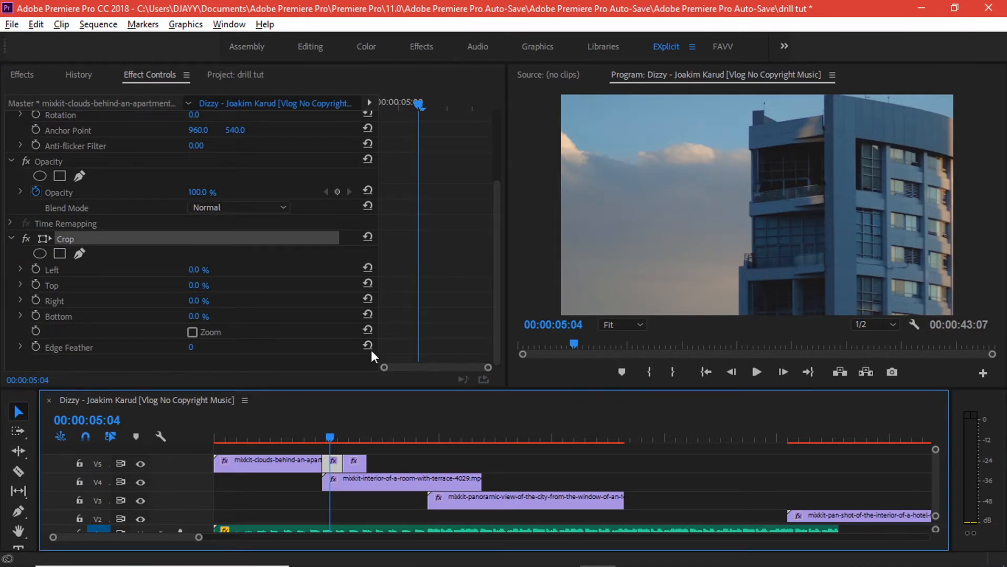
click(99, 24)
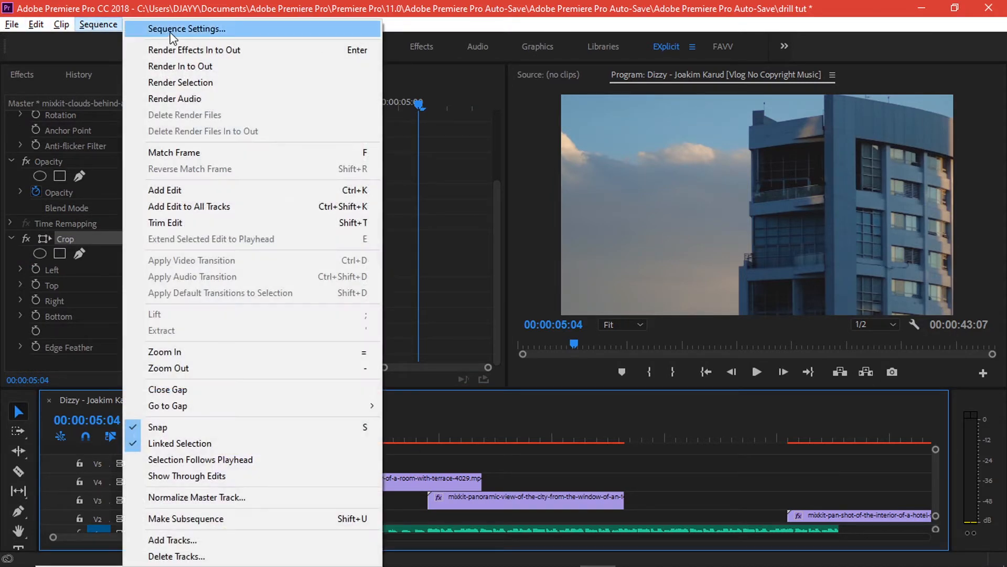
Check the 1280×720 frame size in Sequence Settings, close it unchanged and deselect the clip.
click(170, 43)
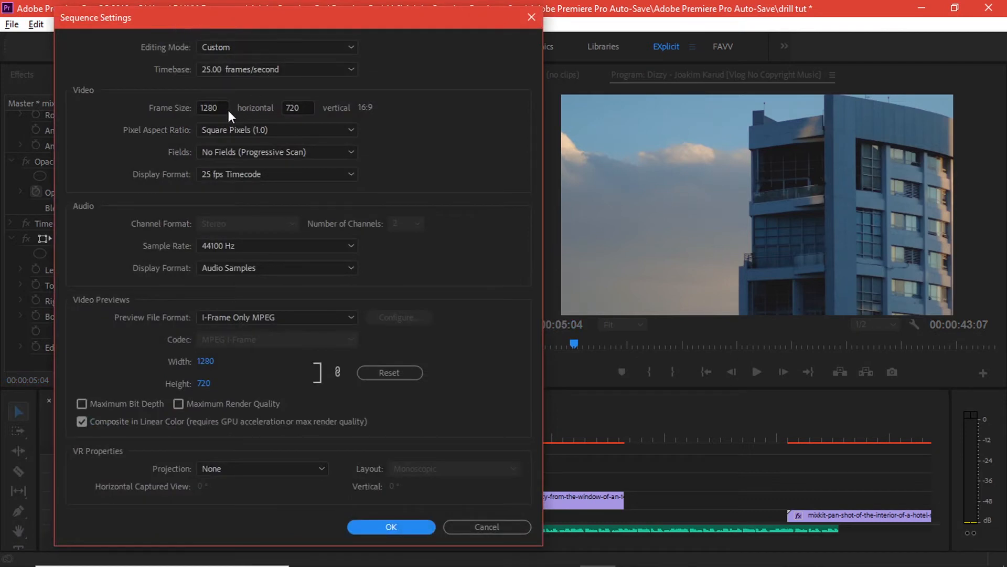
click(221, 108)
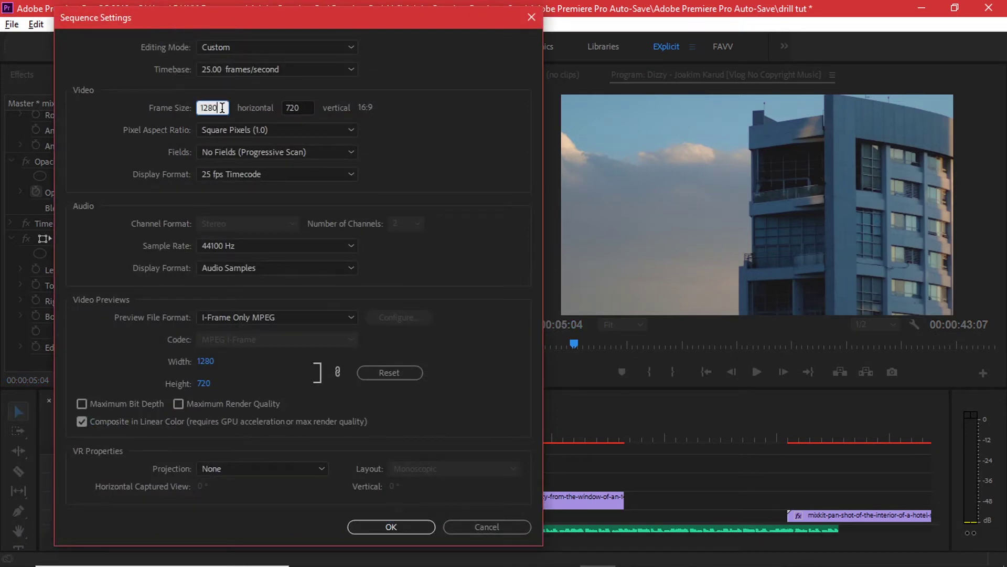
click(299, 107)
click(532, 17)
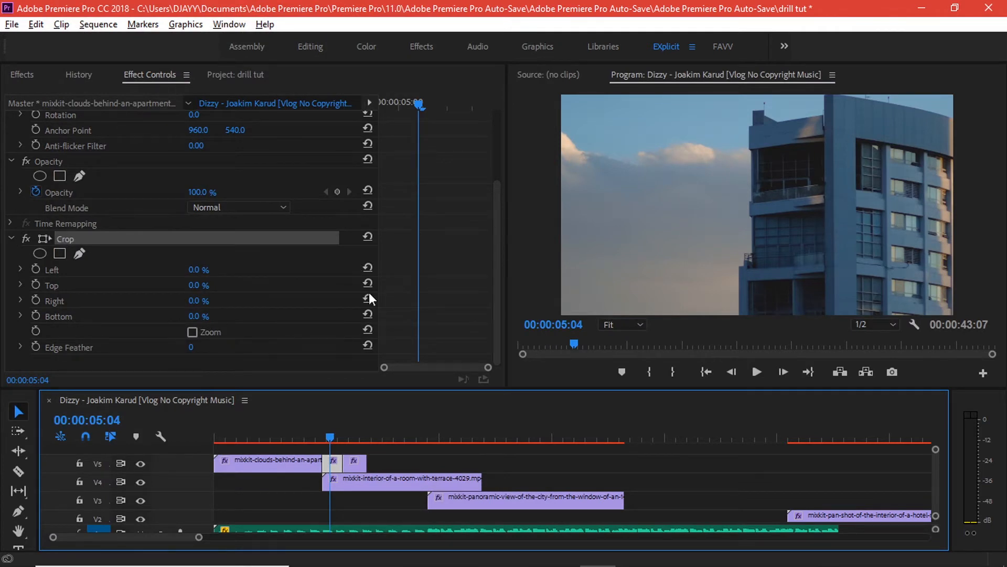
click(483, 460)
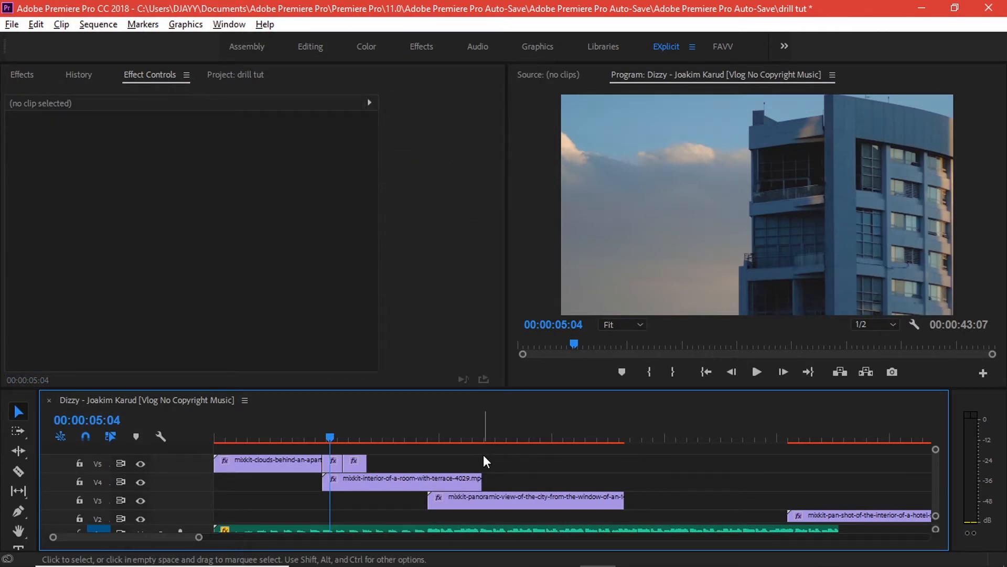
key(Right)
key(Right)
key(Right)
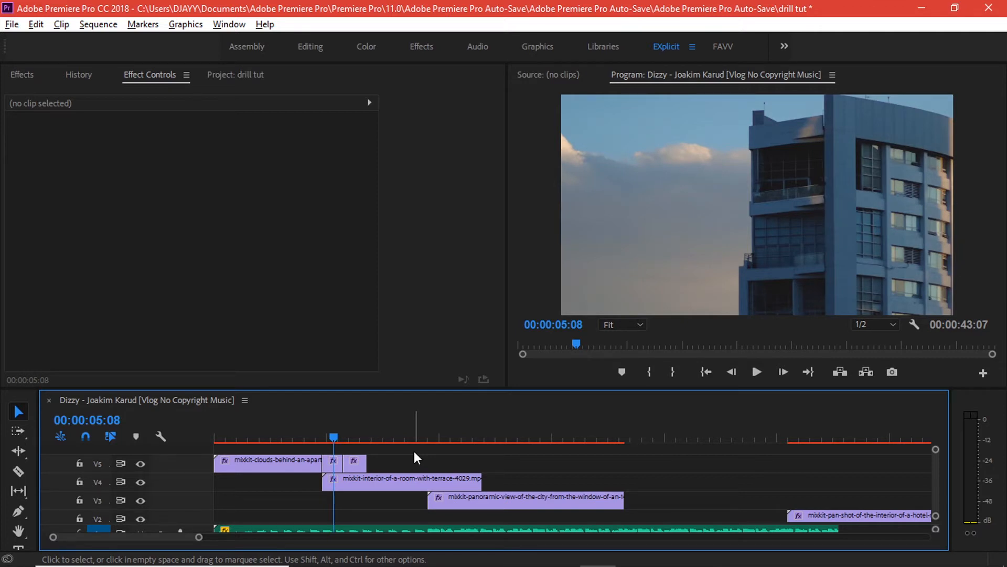
Set Crop Left to 50% on the short V5 piece, then scrub to the next piece at 6:01.
click(335, 467)
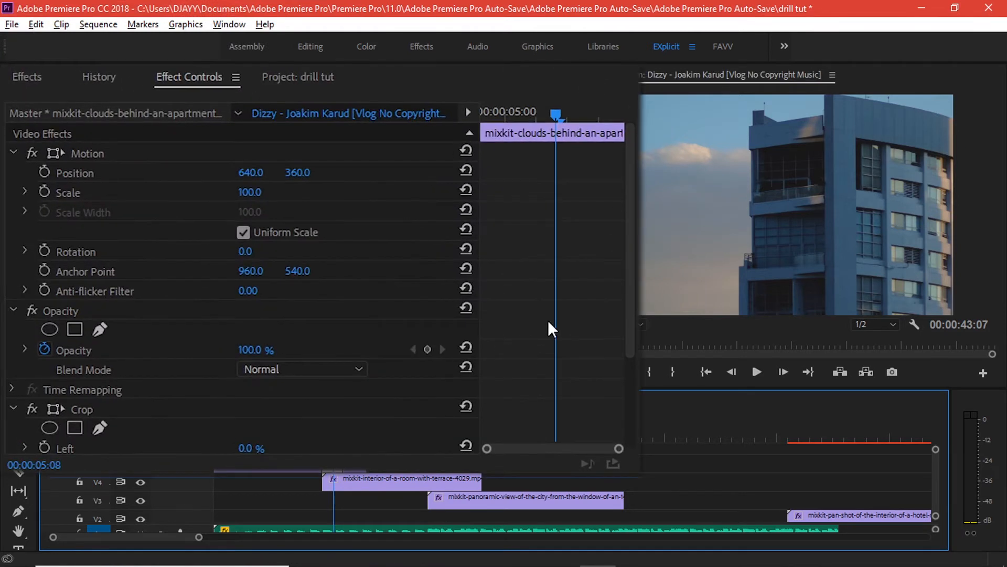
scroll(550, 318, down, 3)
scroll(550, 318, down, 2)
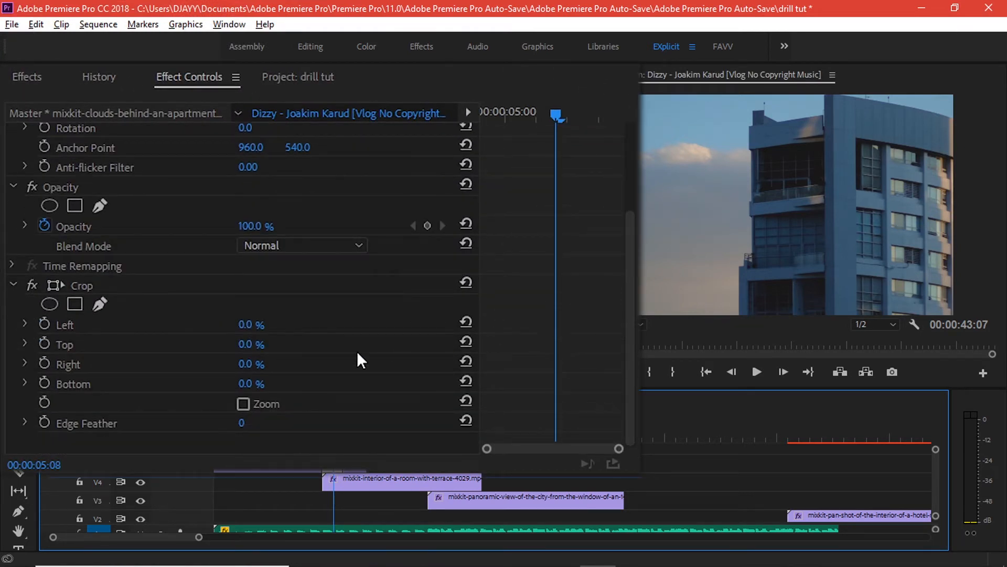
click(223, 322)
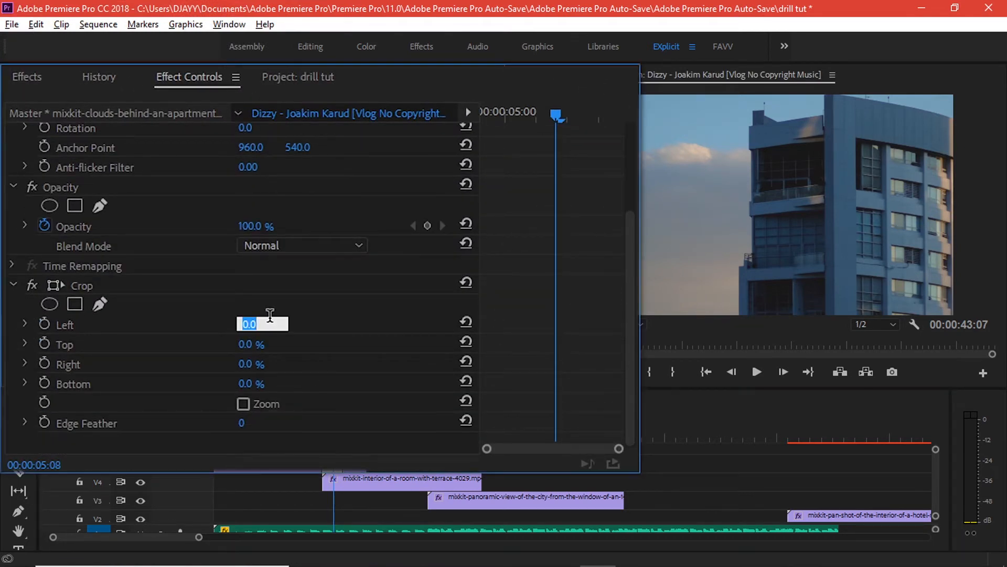
text(50)
text(.0 %)
key(Return)
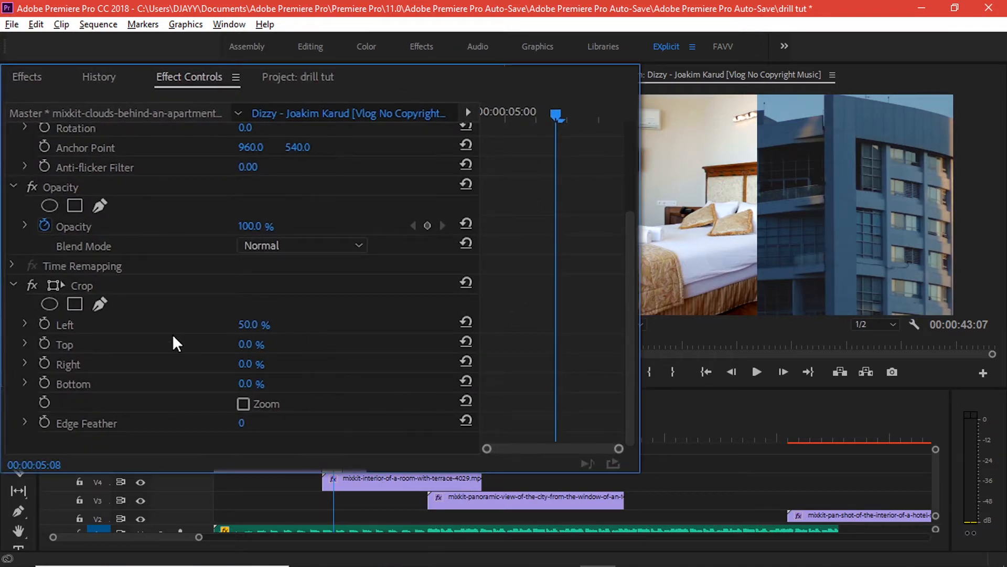
click(150, 323)
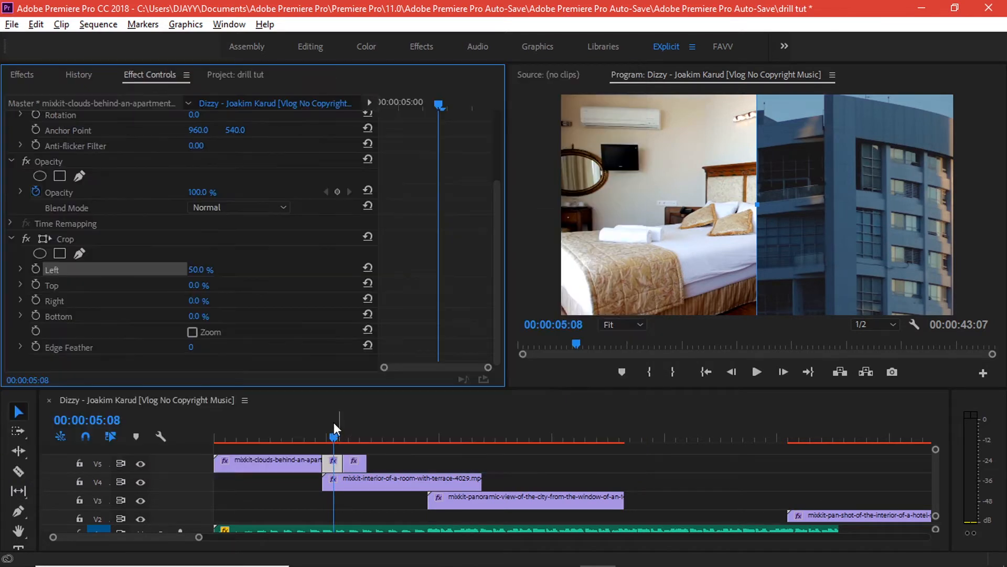
click(332, 432)
drag(333, 431, 335, 432)
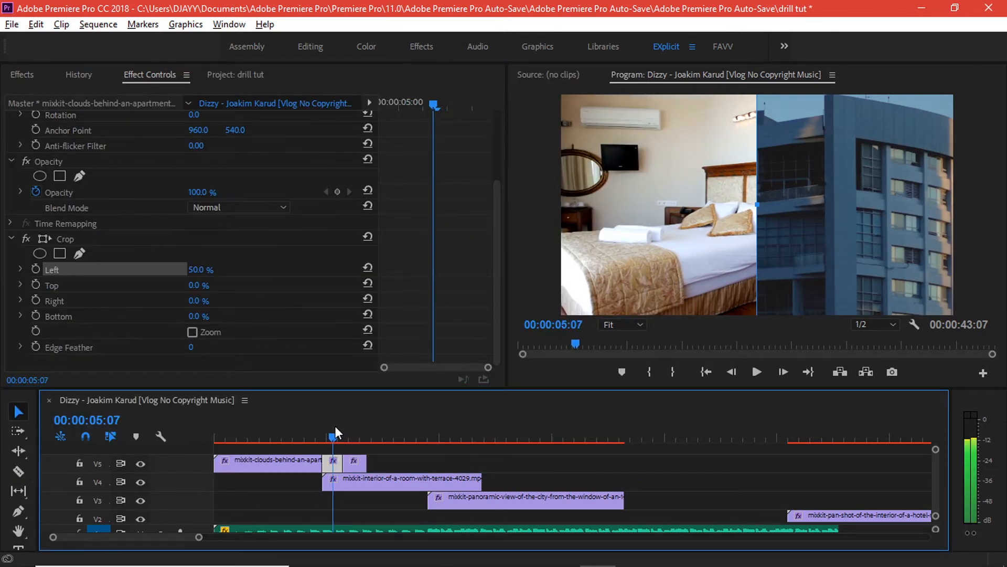
drag(334, 432, 350, 432)
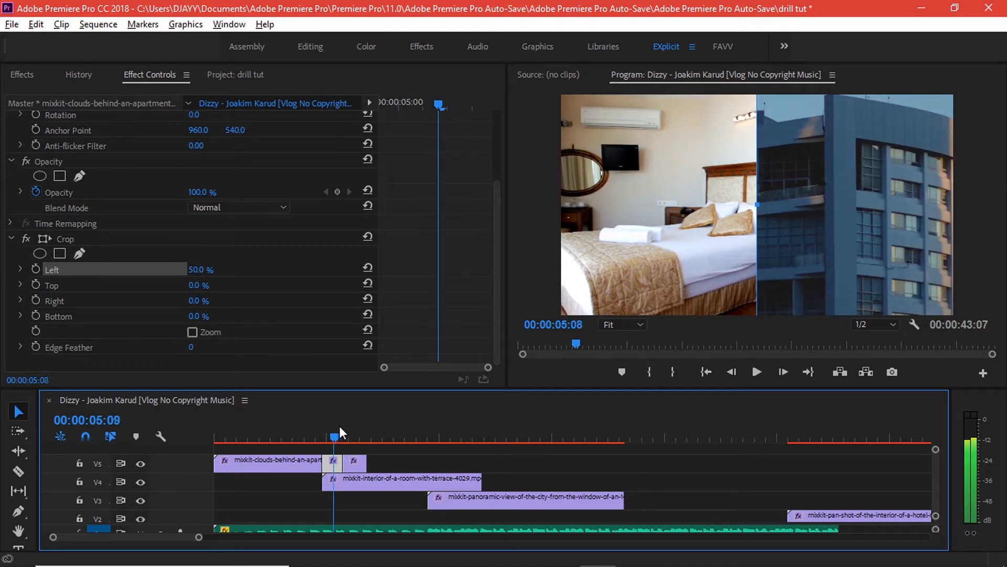
Set Crop Left to 100% on the next V5 piece so only the room clip shows.
click(355, 463)
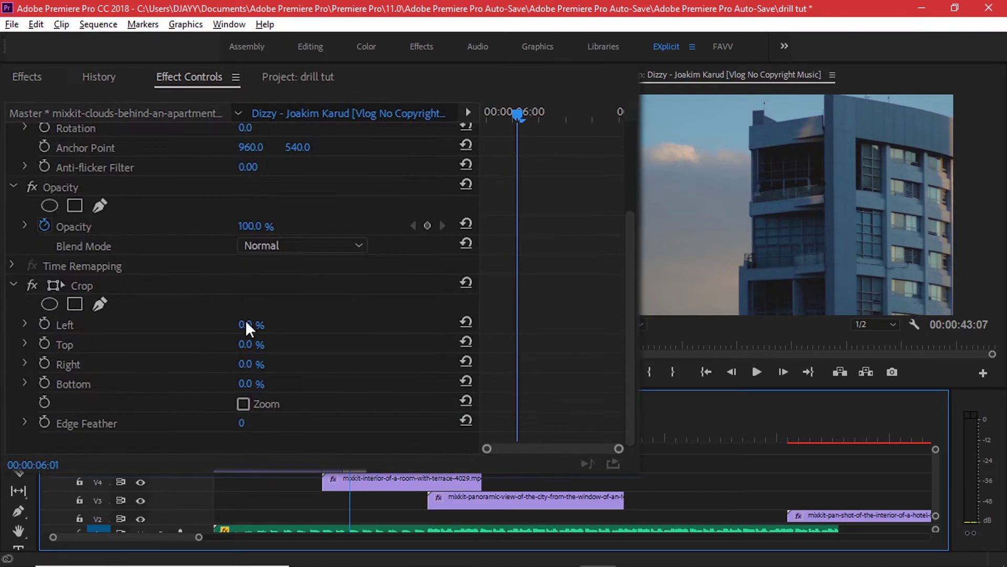
click(246, 326)
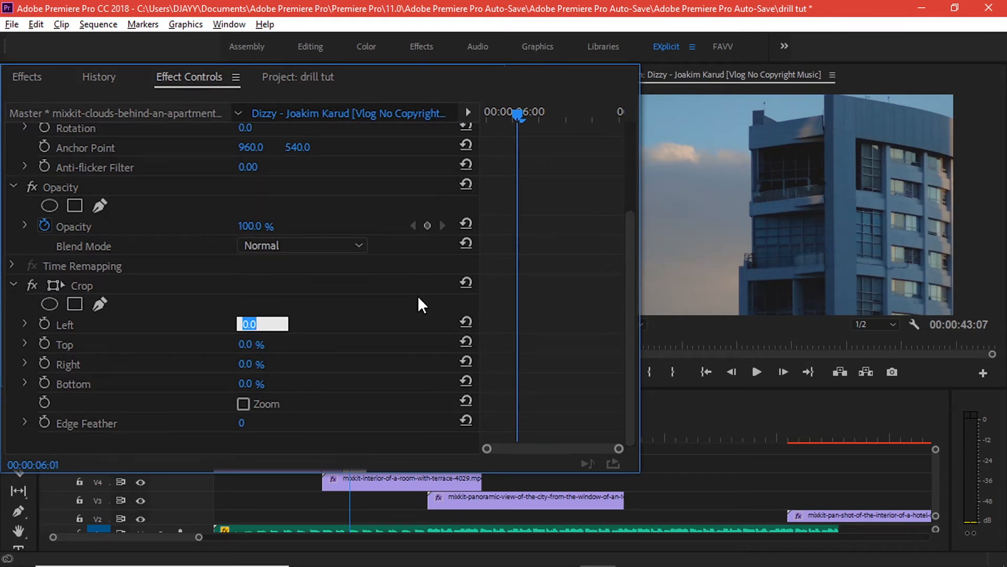
text(10)
text(0)
key(Return)
click(368, 449)
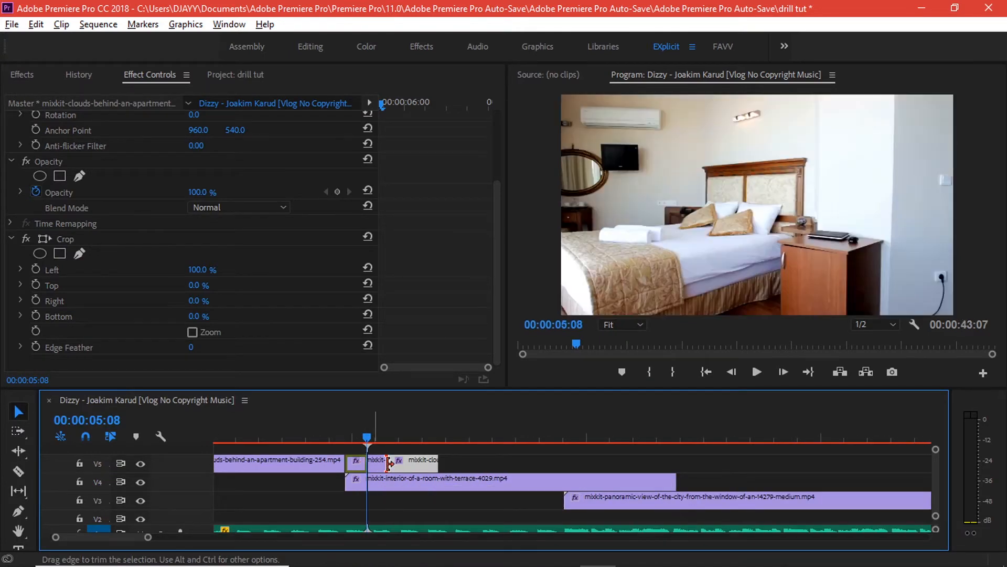
Play back the stacked clips, trim a piece's end shorter, and stop at 9:12.
click(335, 438)
key(space)
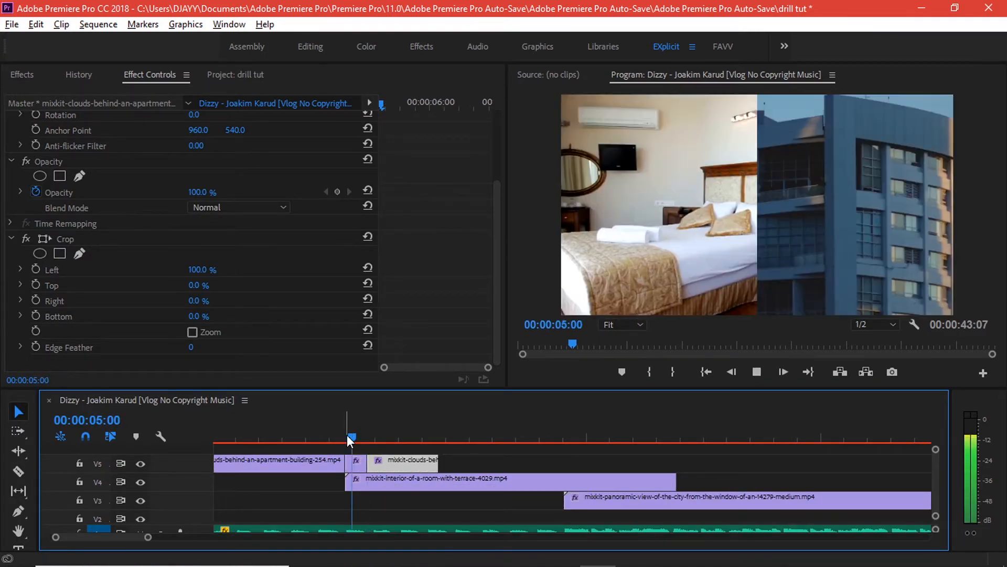
key(space)
drag(404, 460, 396, 460)
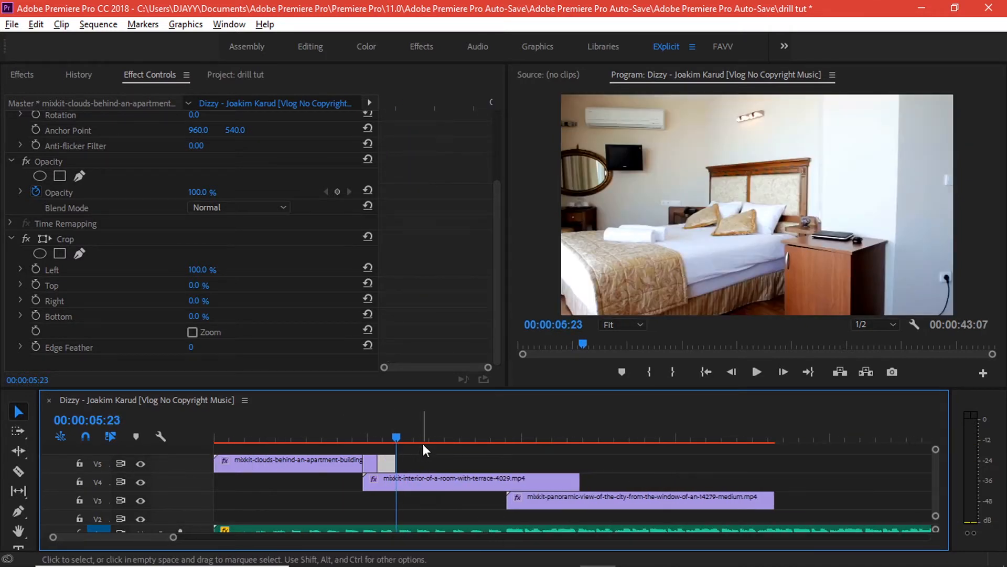
key(space)
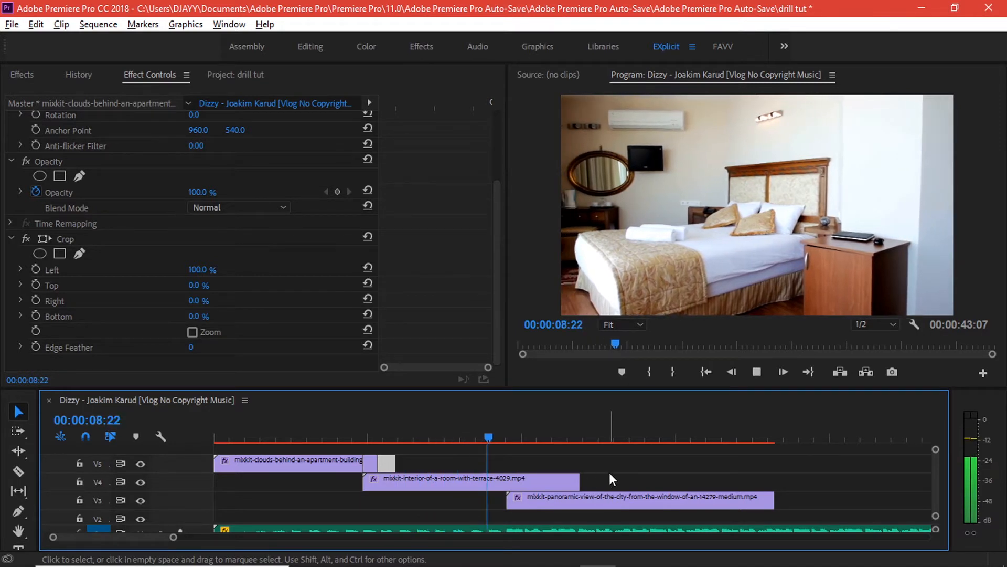
key(space)
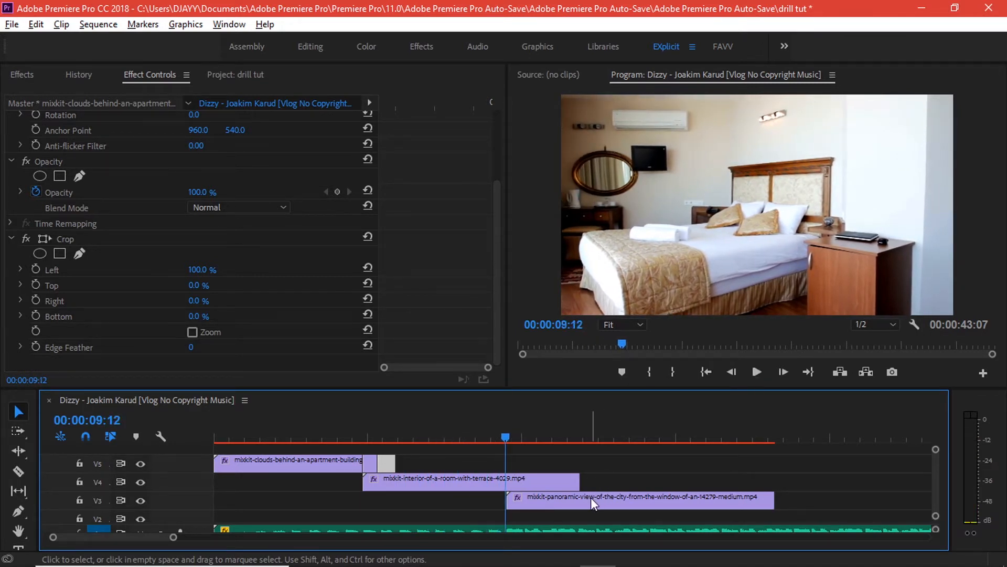
Razor the room clip on V4 at 9:12, 9:22 and 10:07 where the city clip begins.
click(591, 502)
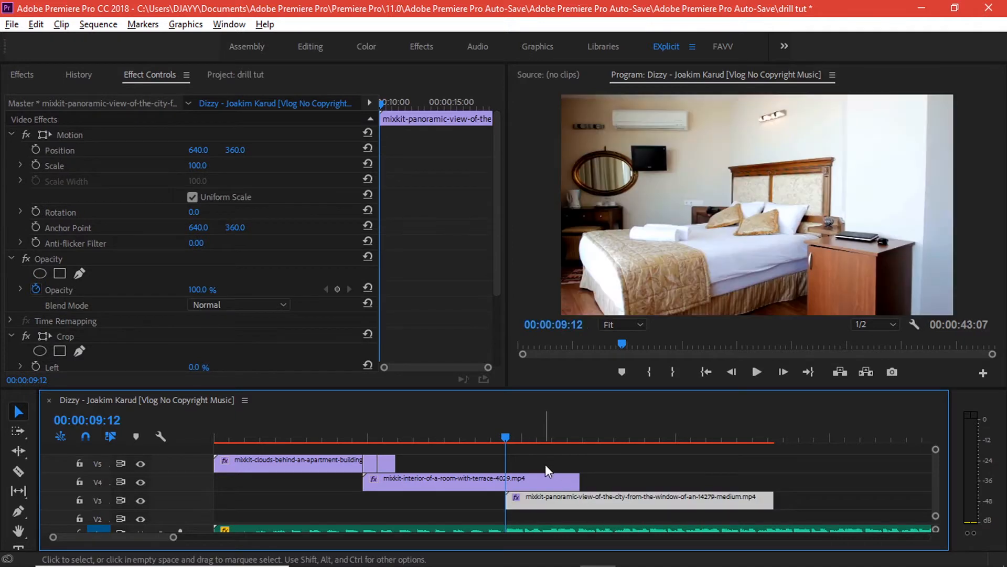
key(c)
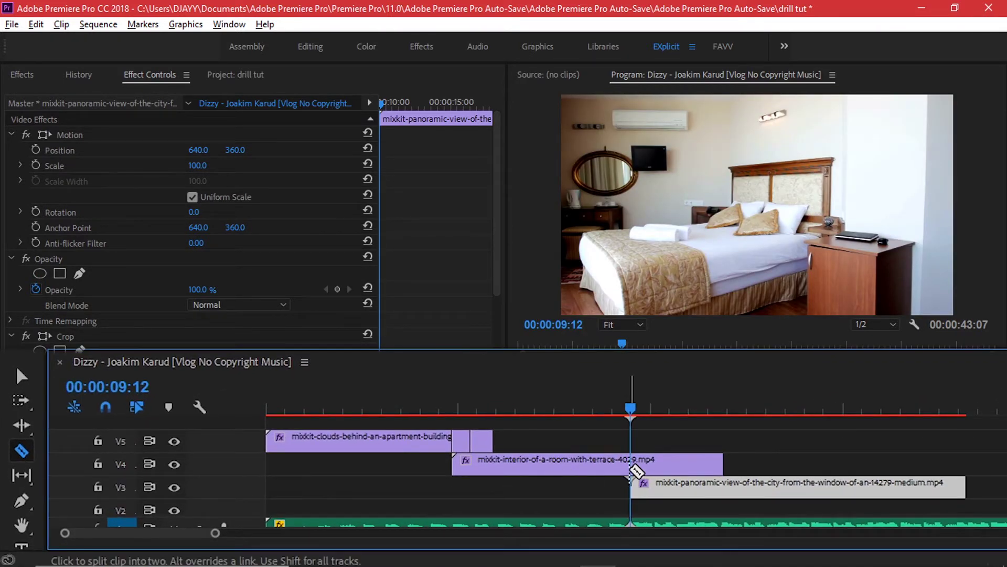
click(630, 460)
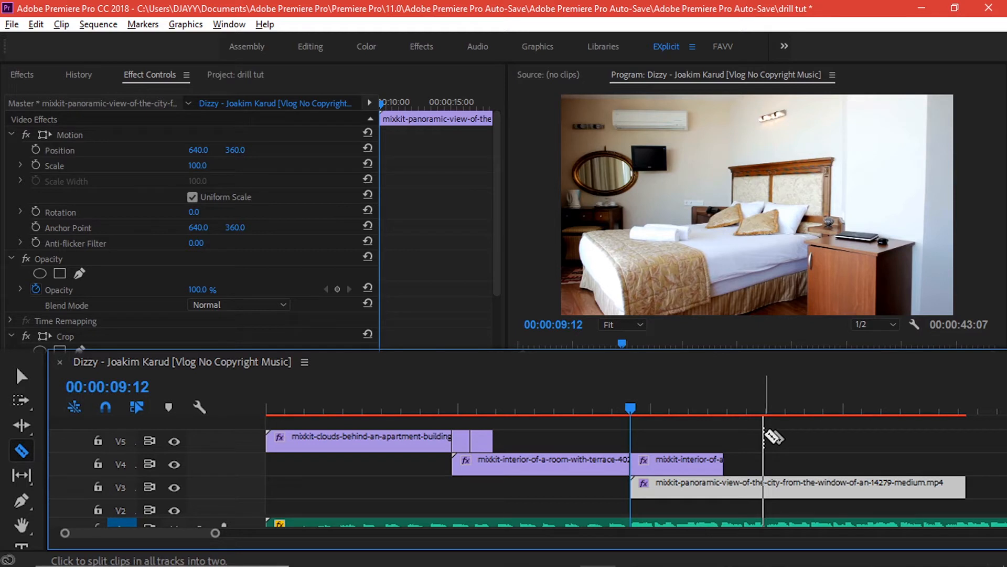
key(shift+Right)
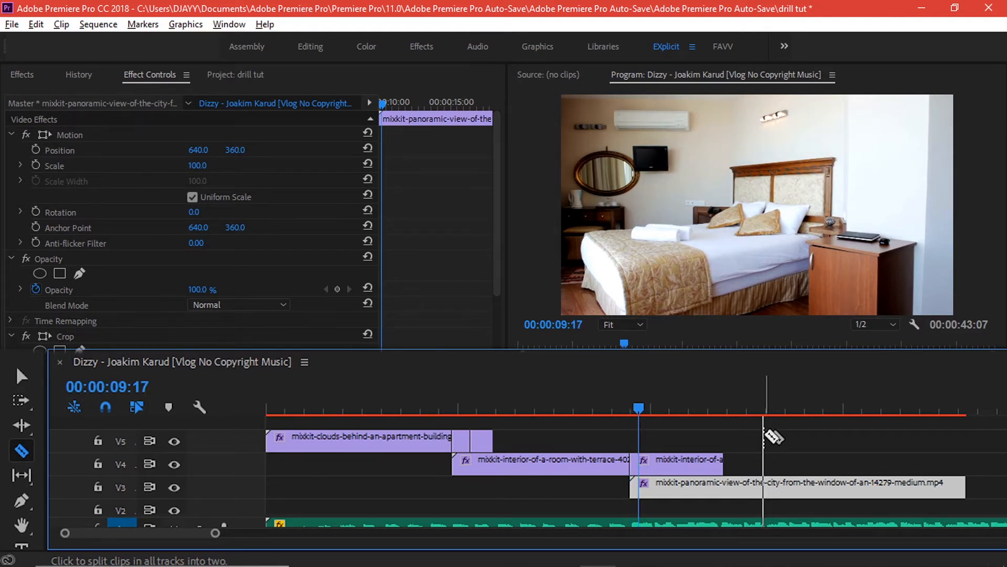
key(shift+Right)
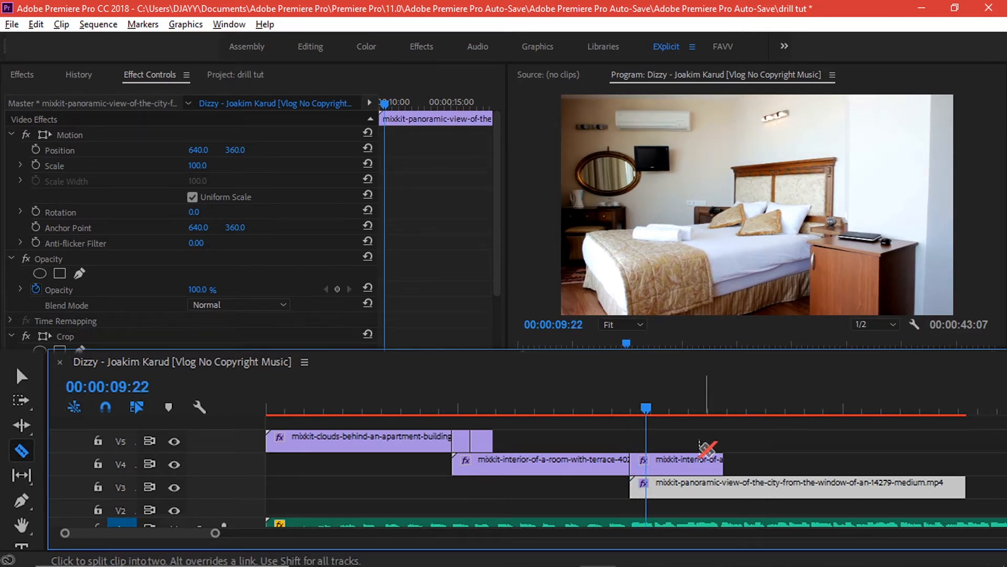
click(653, 462)
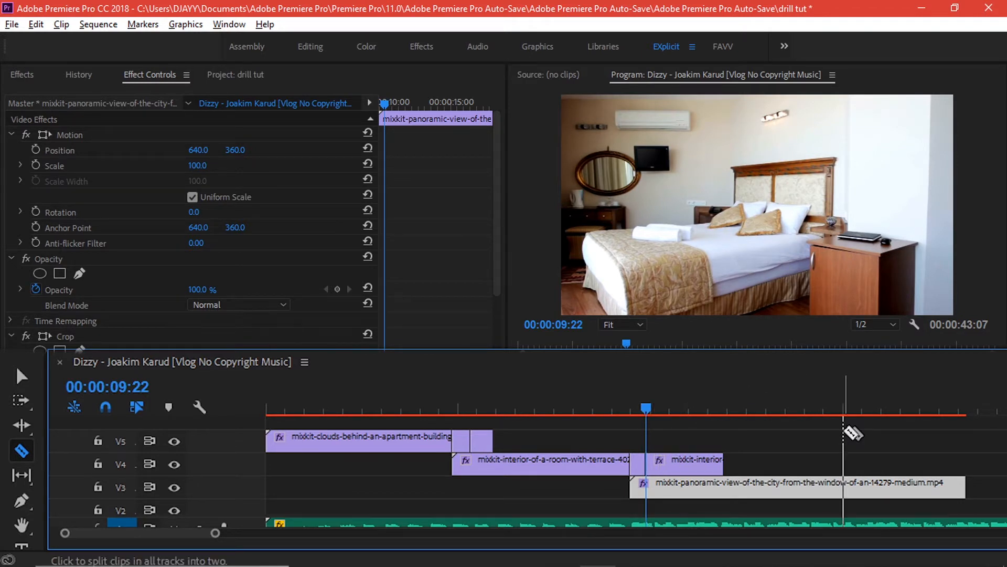
key(shift+Right)
key(shift+Right)
key(shift+Right)
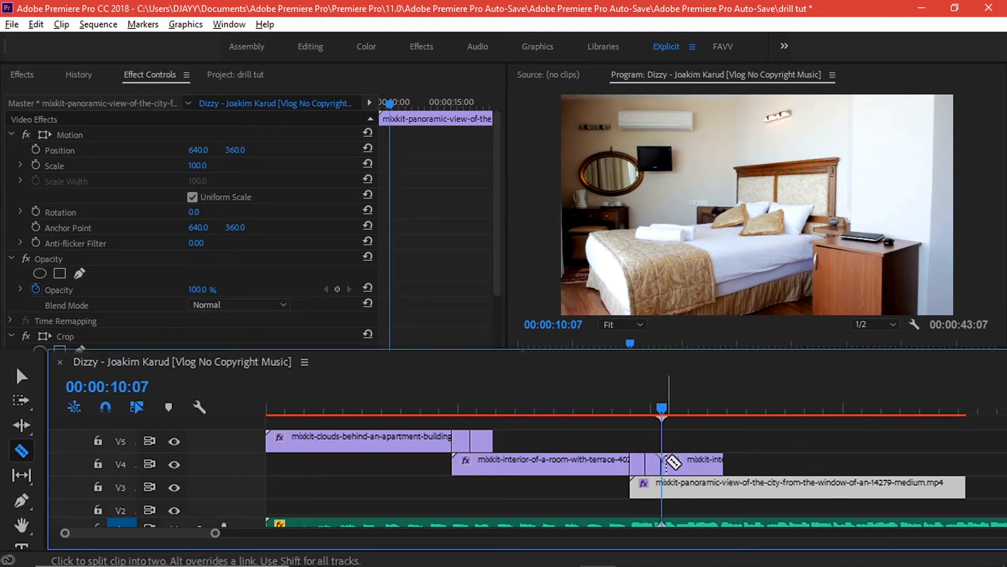
click(663, 460)
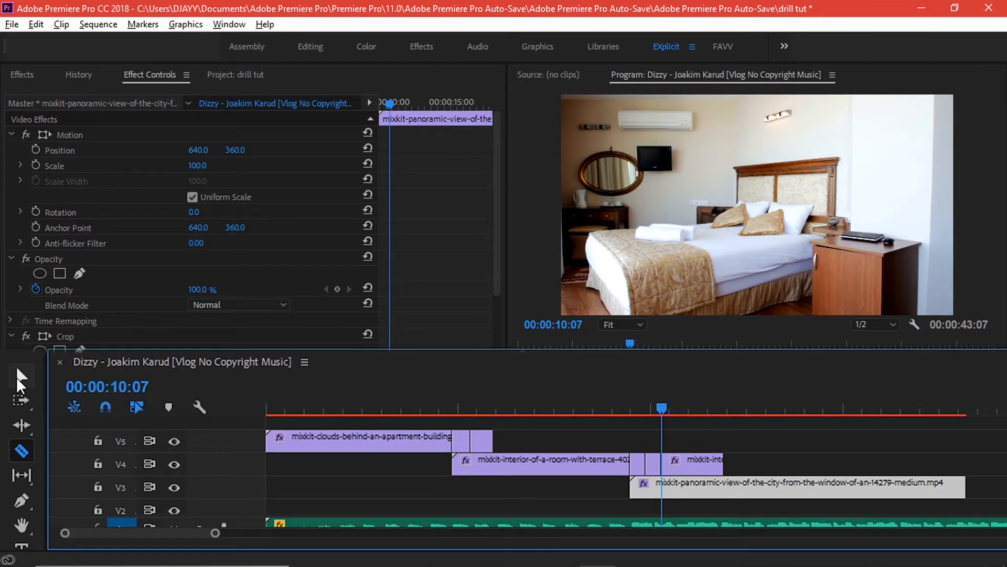
Delete the extra room piece left after the last cut.
click(21, 376)
click(705, 460)
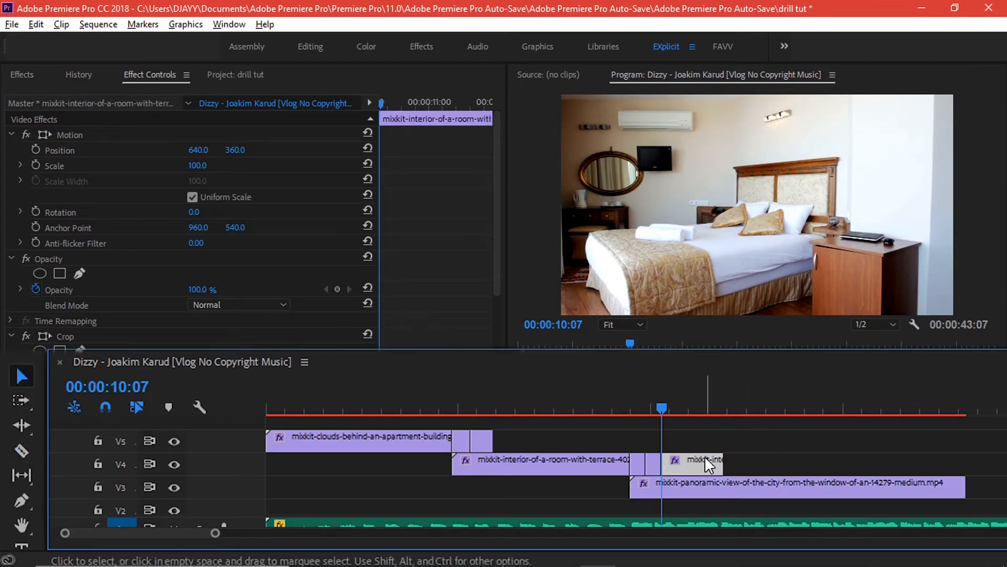
key(Delete)
Paste a copy of the short room piece after itself, trim it shorter, and park on the first piece.
drag(662, 408, 635, 407)
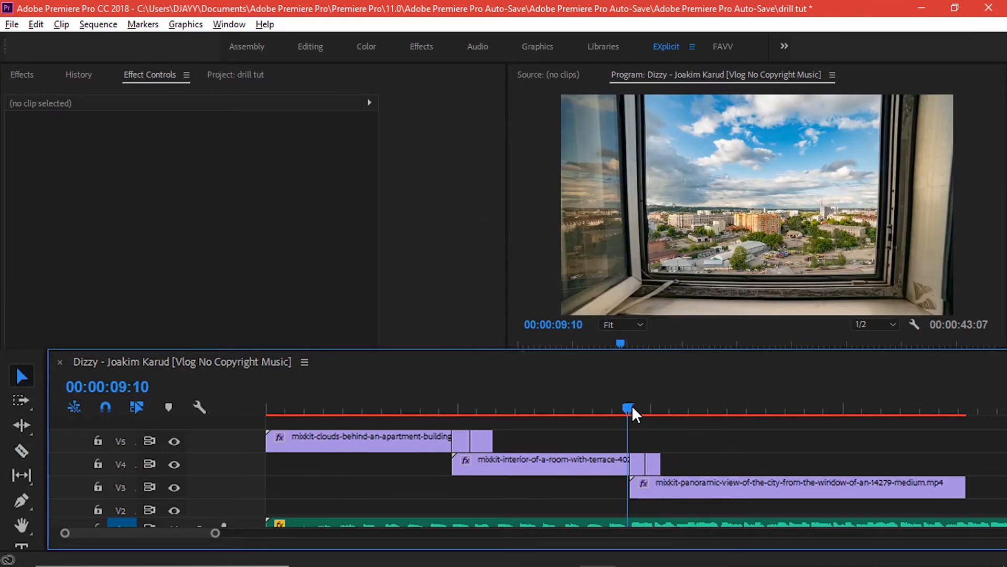
click(644, 465)
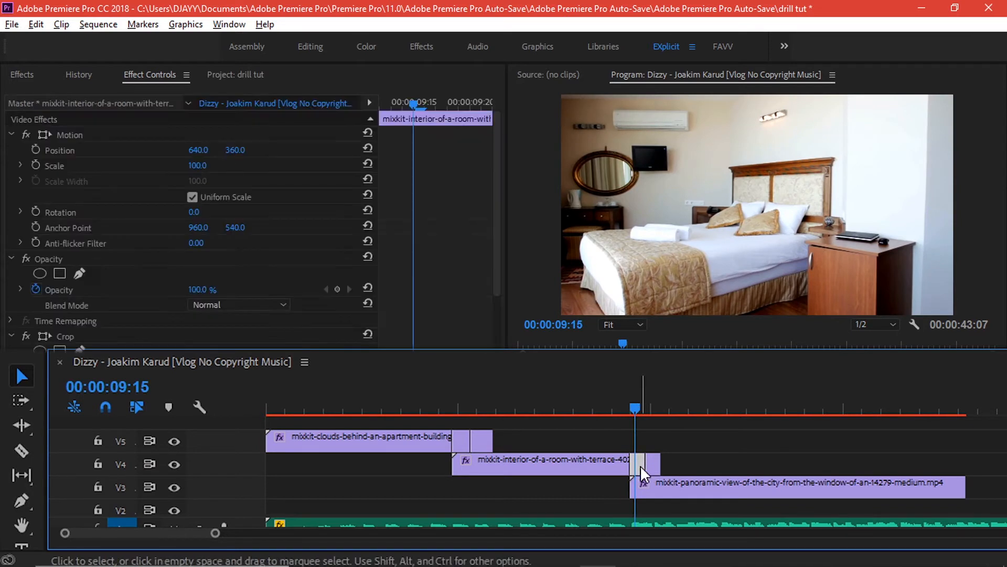
key(ctrl+v)
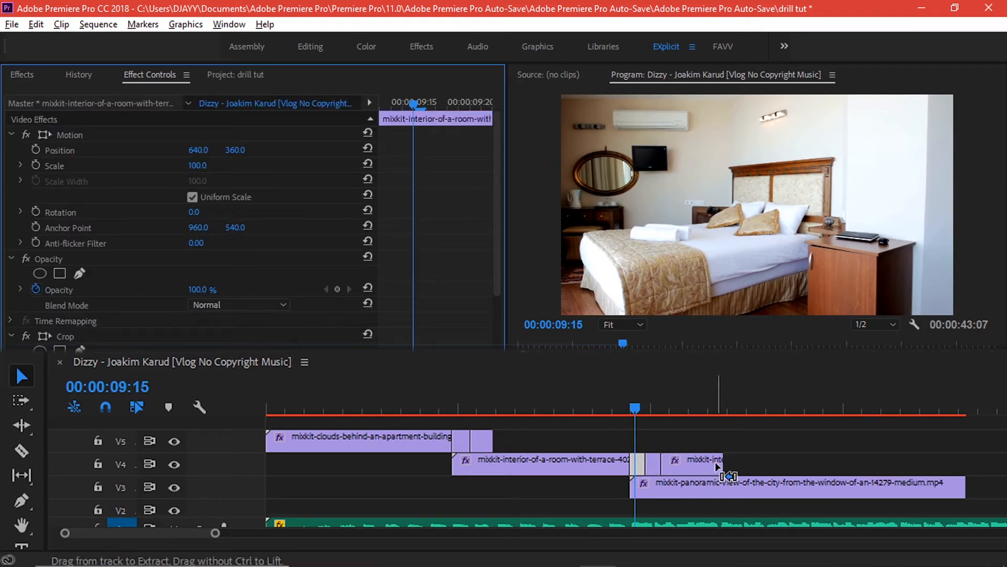
drag(655, 410, 667, 408)
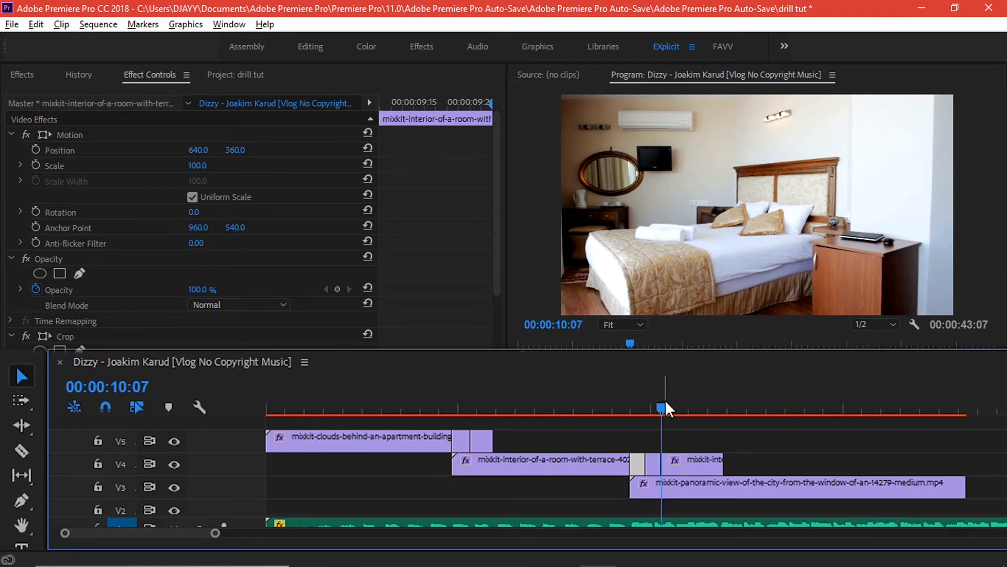
drag(668, 408, 677, 407)
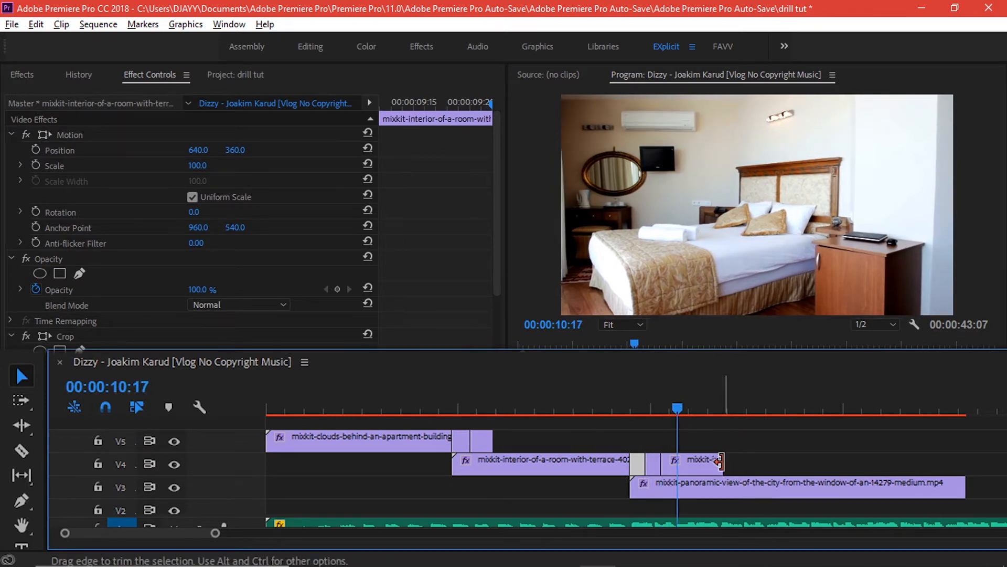
drag(722, 459, 679, 459)
scroll(677, 464, down, 2)
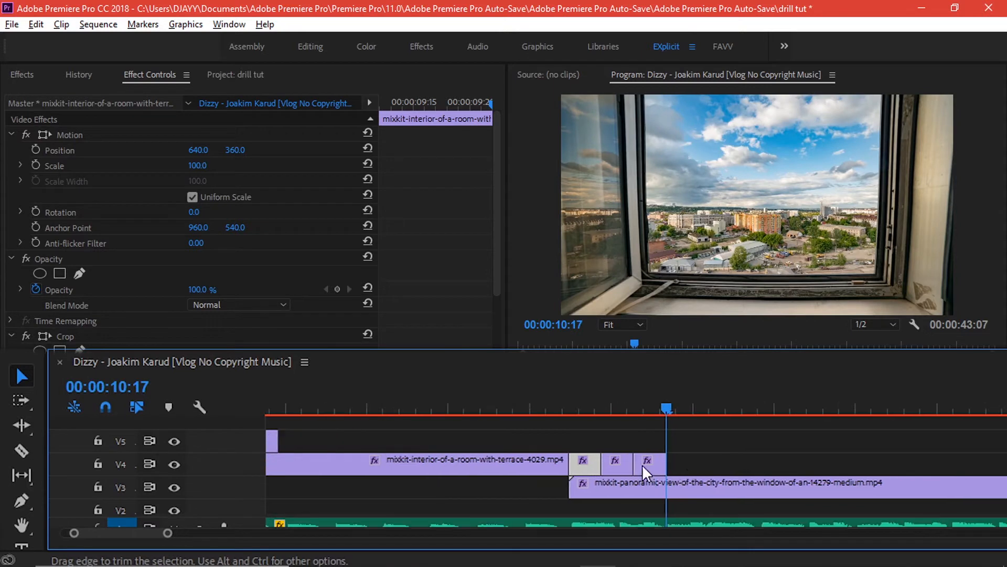
click(598, 409)
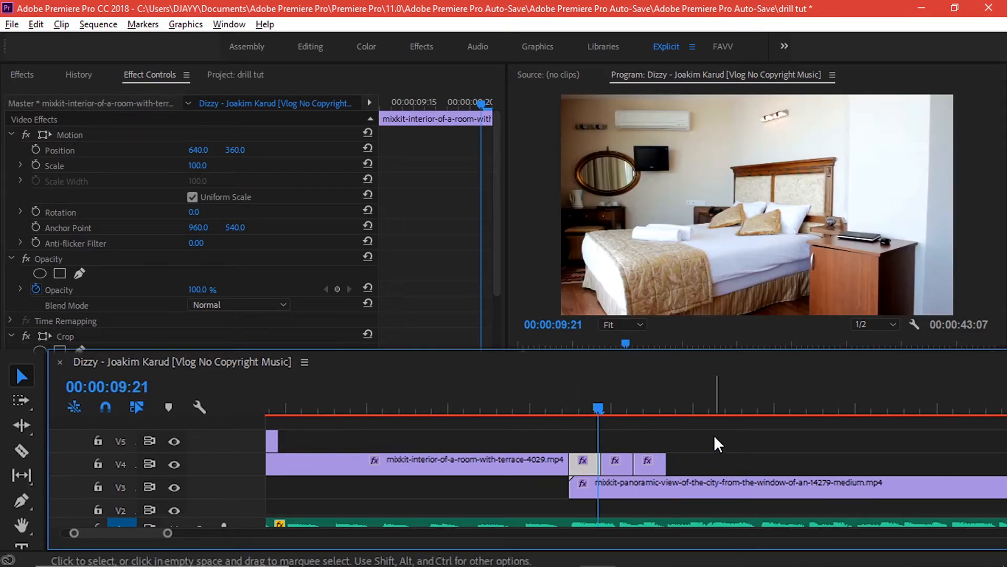
click(587, 407)
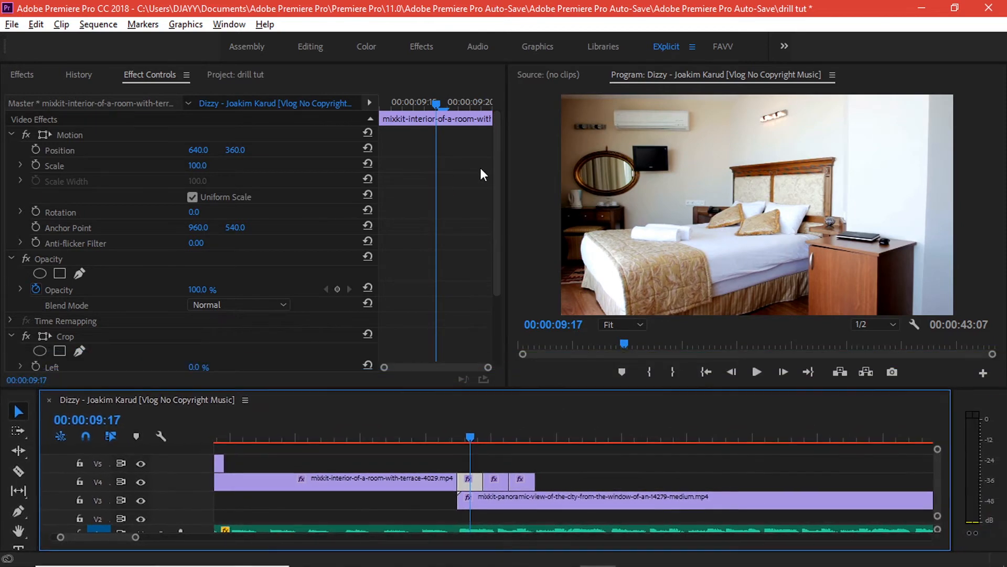
drag(500, 181, 495, 267)
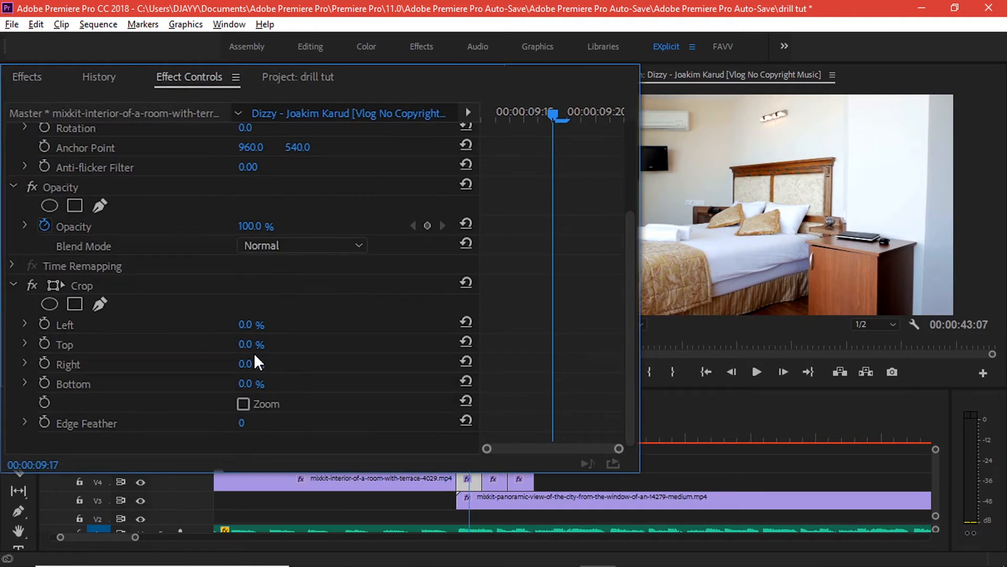
Set Crop Top to 33% on the first short room piece and toggle off V3 track output.
click(250, 345)
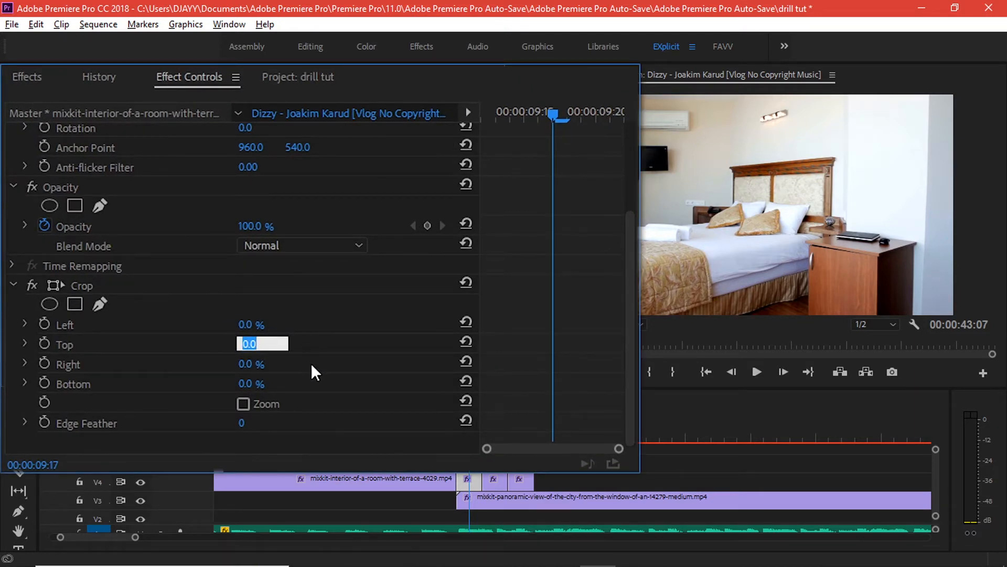
text(33)
key(Return)
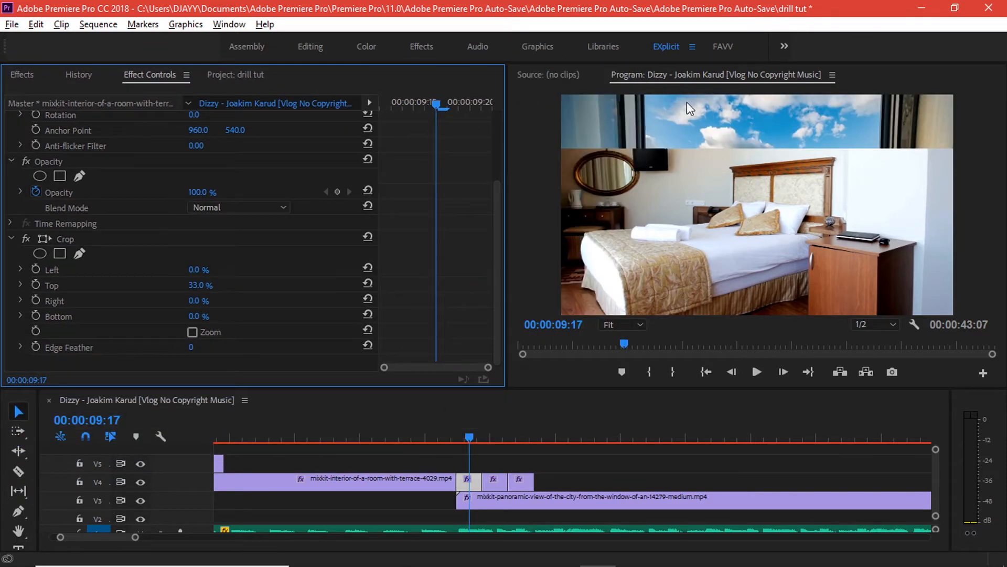
click(140, 501)
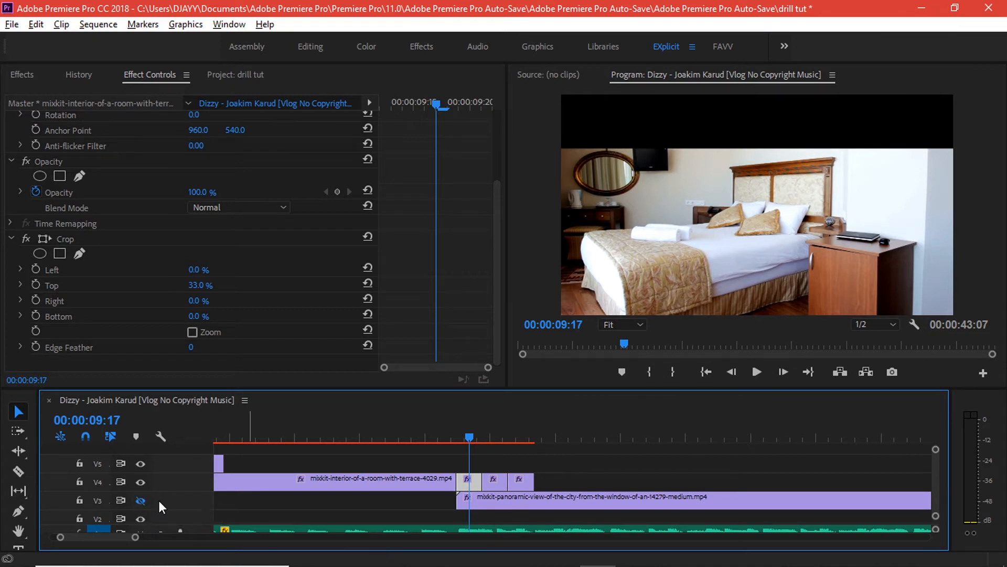
mouse_move(469, 438)
mouse_down()
mouse_move(435, 438)
mouse_move(466, 438)
mouse_up()
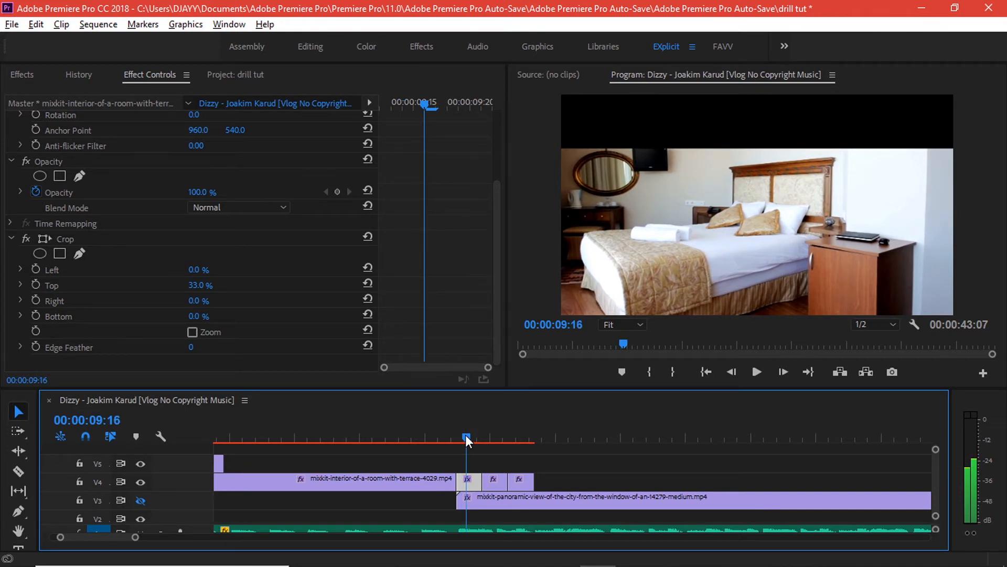
click(127, 238)
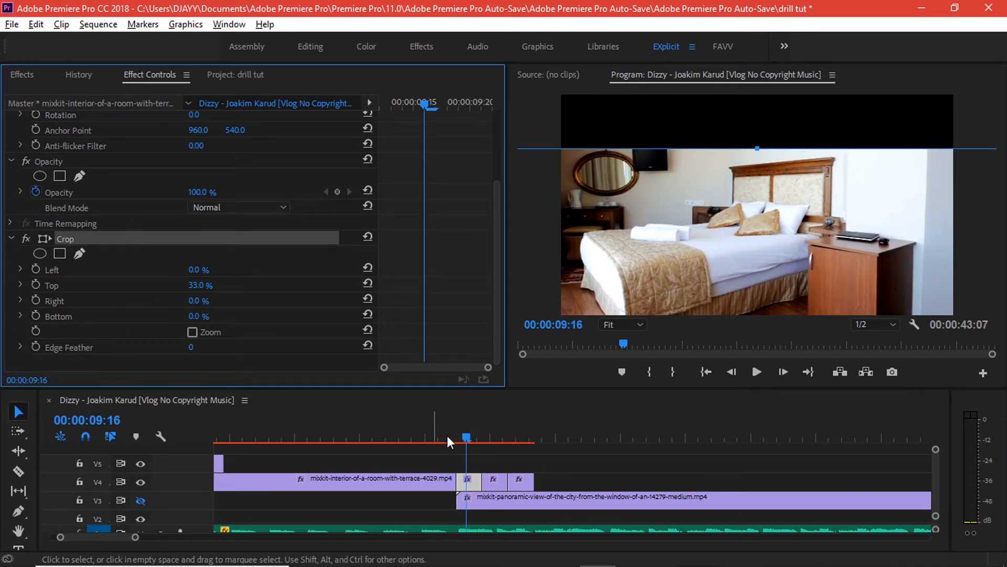
drag(473, 432, 493, 429)
Set Crop Top to 66% on the second short room piece.
click(494, 478)
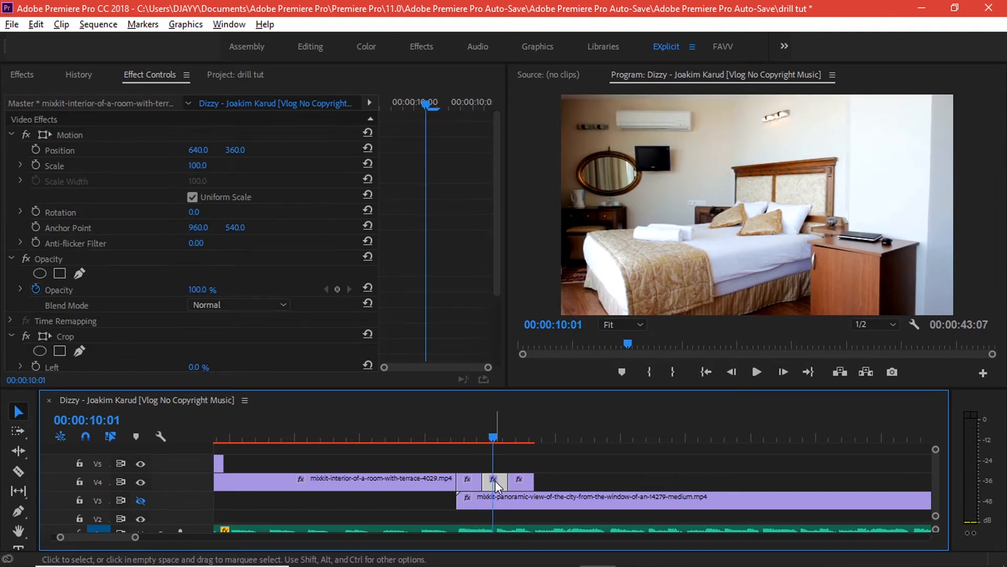
scroll(469, 309, down, 1)
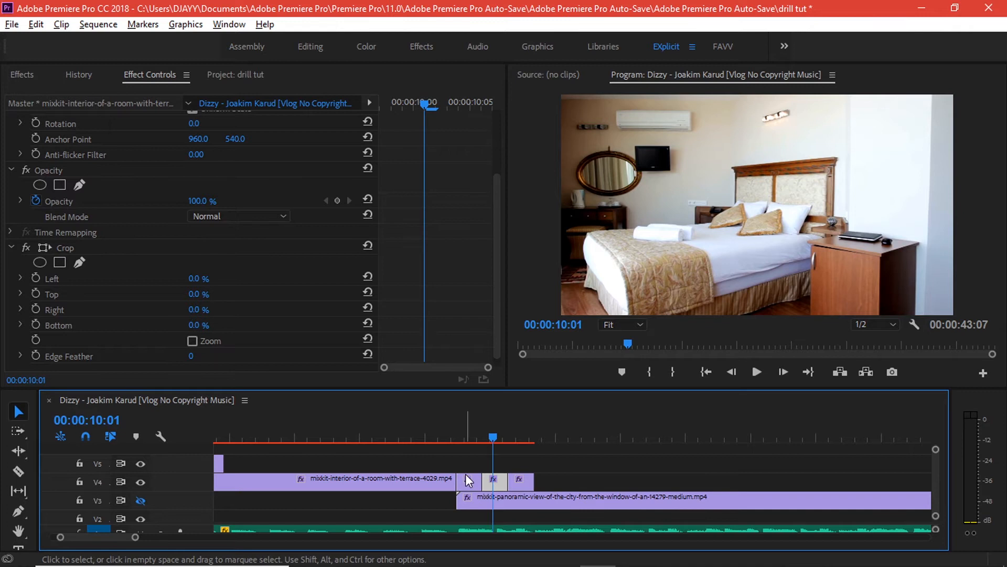
click(194, 294)
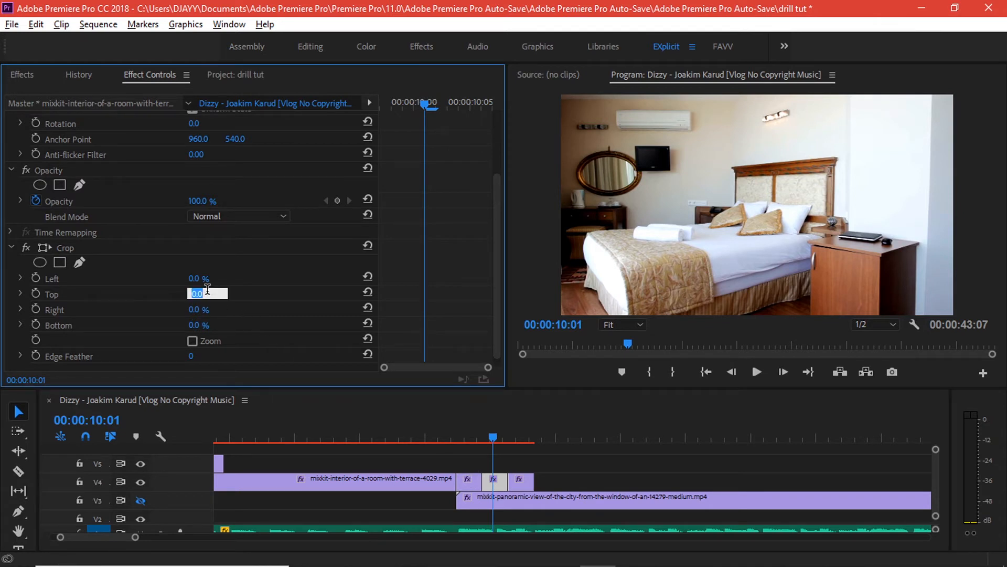
text(66)
key(Return)
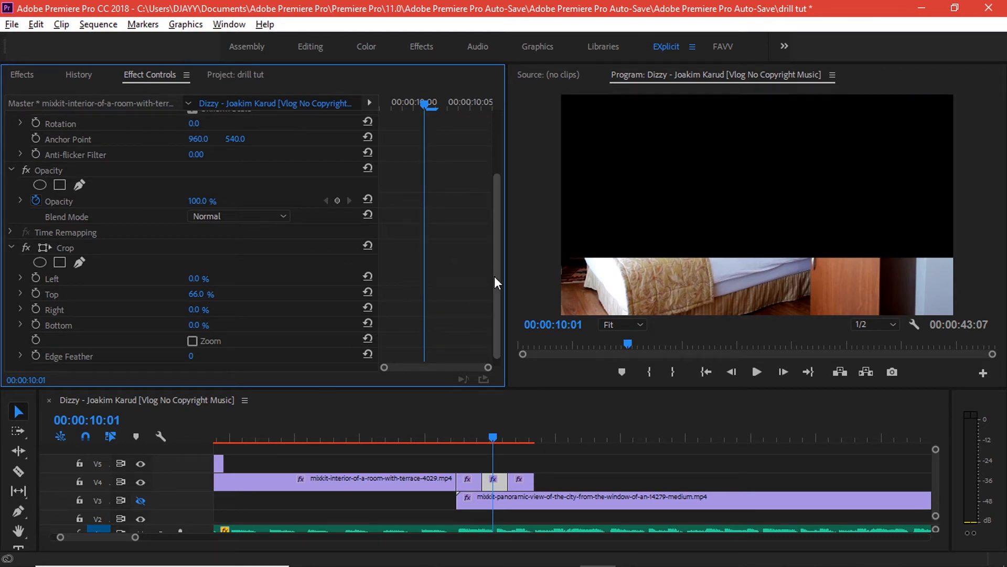
Reselect the first short room piece and refine its top crop to 33.3%.
click(474, 431)
click(467, 482)
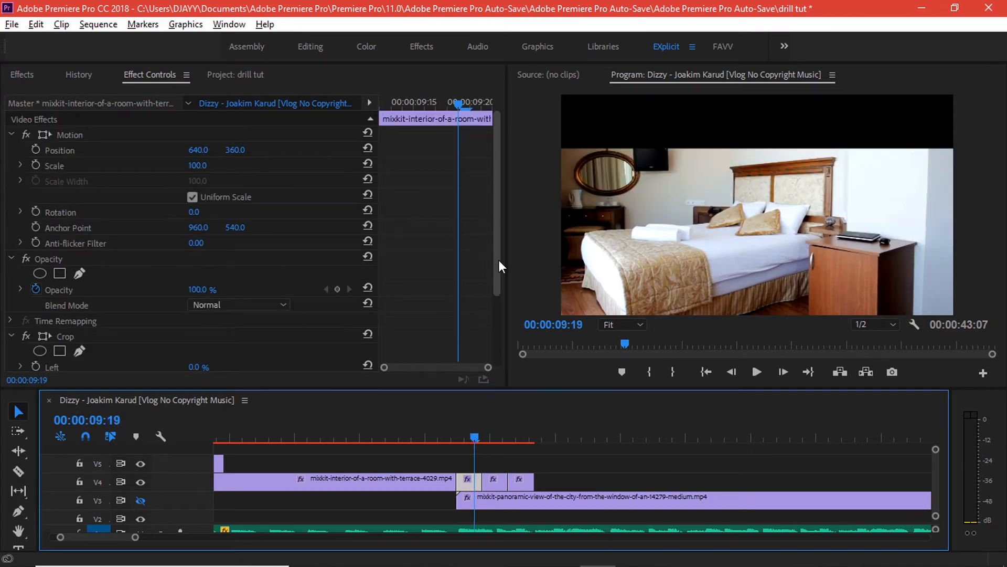
scroll(491, 315, down, 2)
click(197, 286)
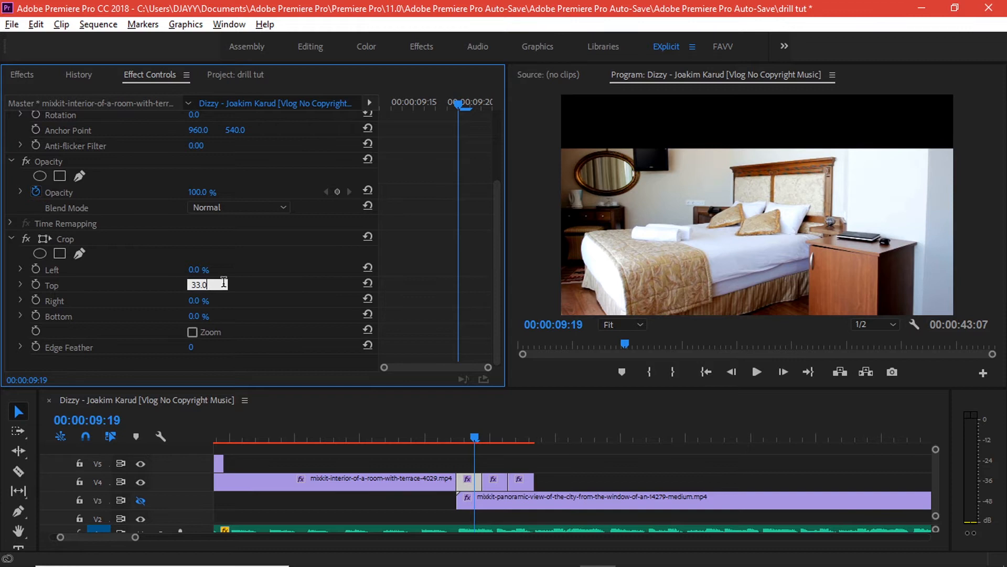
key(Return)
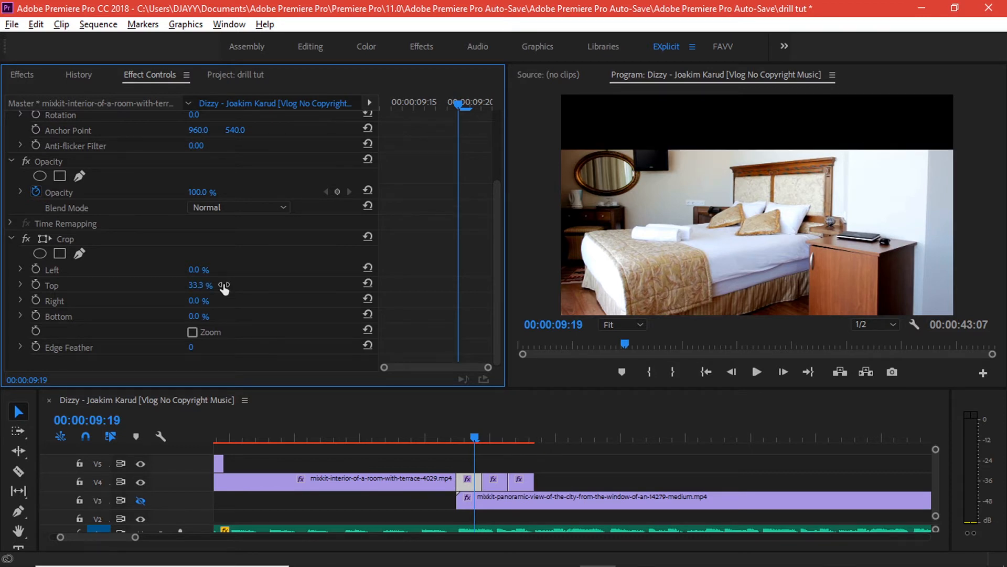
Refine the second piece's top crop to 66.6 and move onto the third piece.
click(492, 476)
click(496, 437)
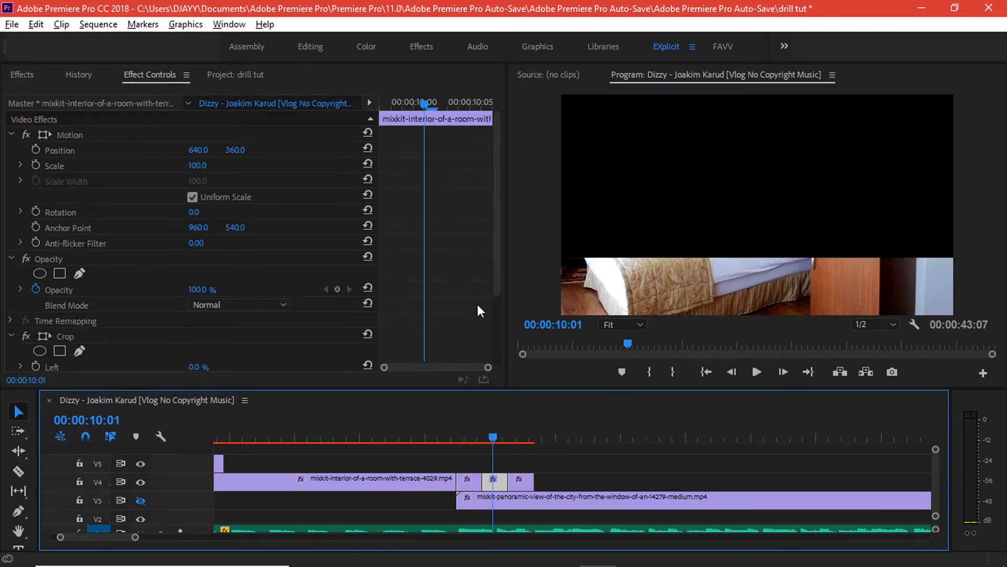
drag(496, 262, 493, 321)
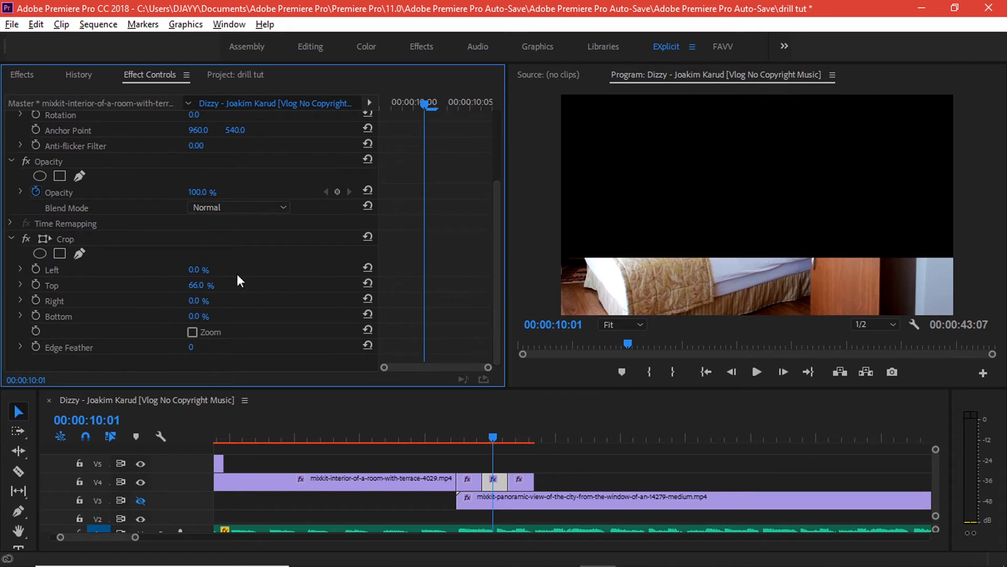
click(199, 285)
text(66)
click(533, 456)
Give the third short room piece a Crop Top of 100%.
click(517, 433)
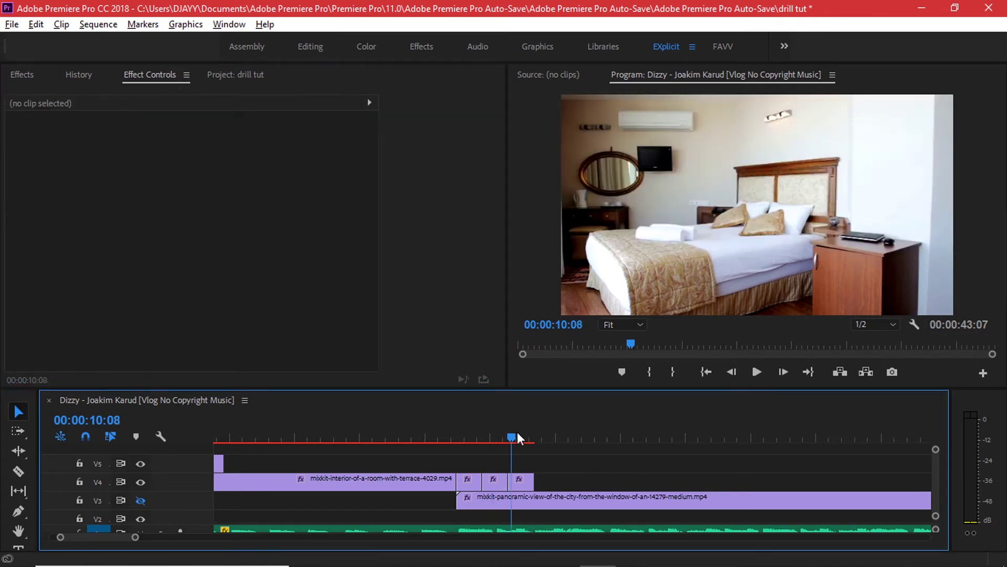
click(525, 479)
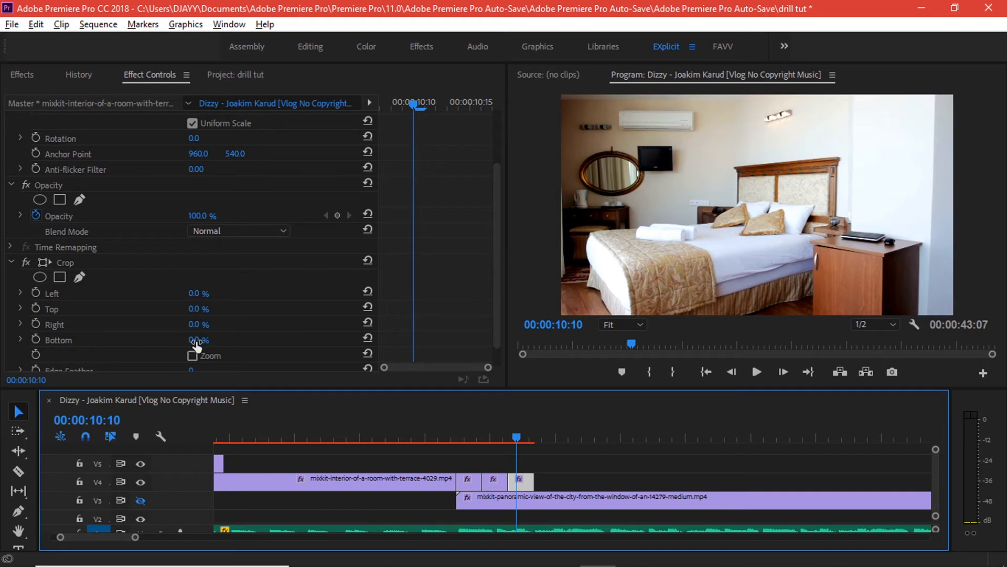
click(196, 309)
text(100)
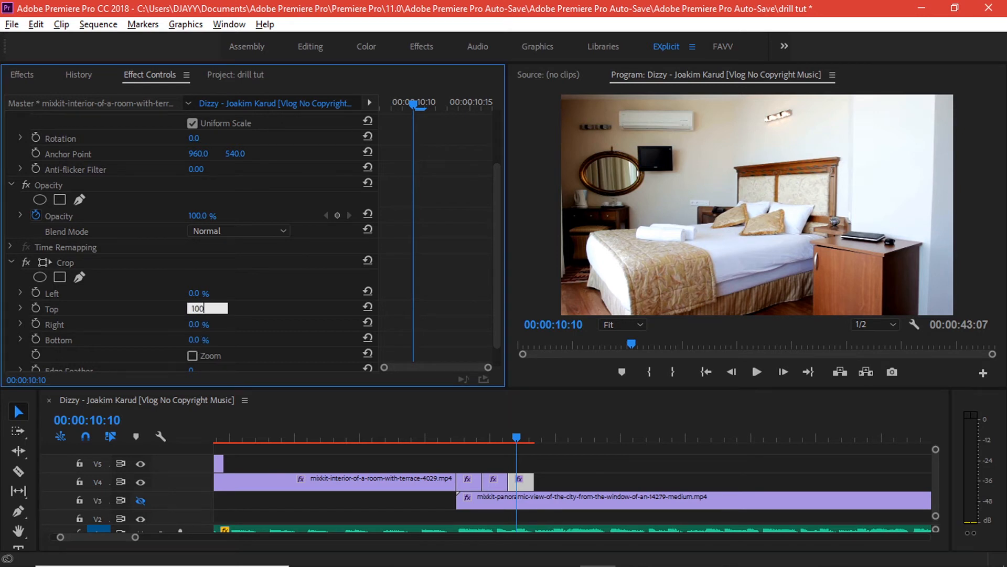
key(Return)
Play back the stepped room section and re-enable the V3 city track's video.
click(420, 436)
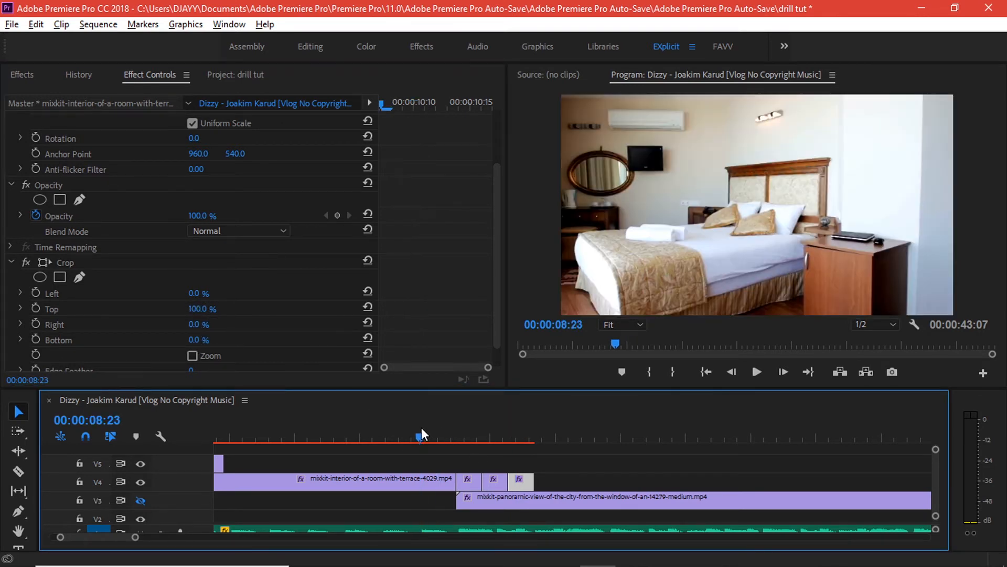
key(space)
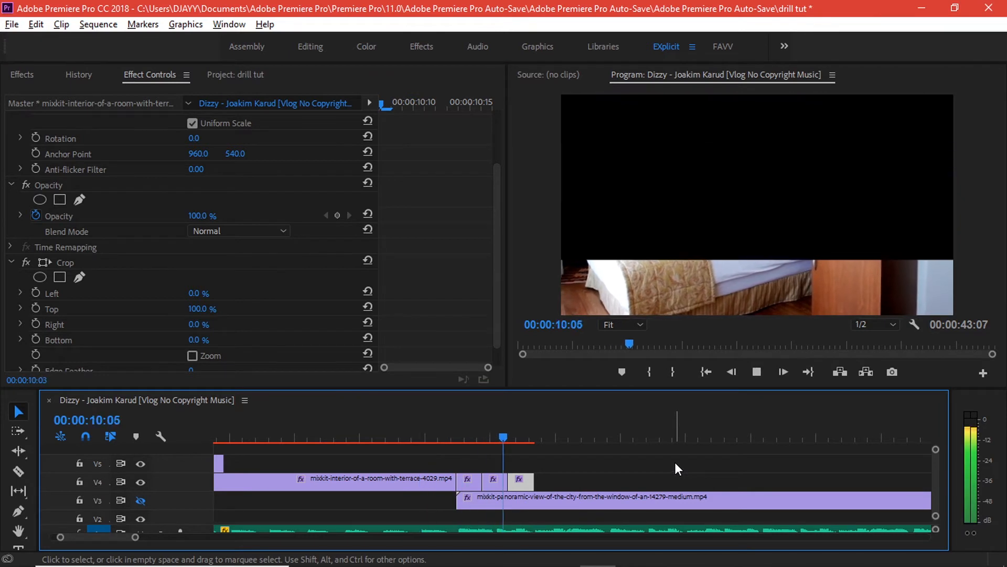
key(space)
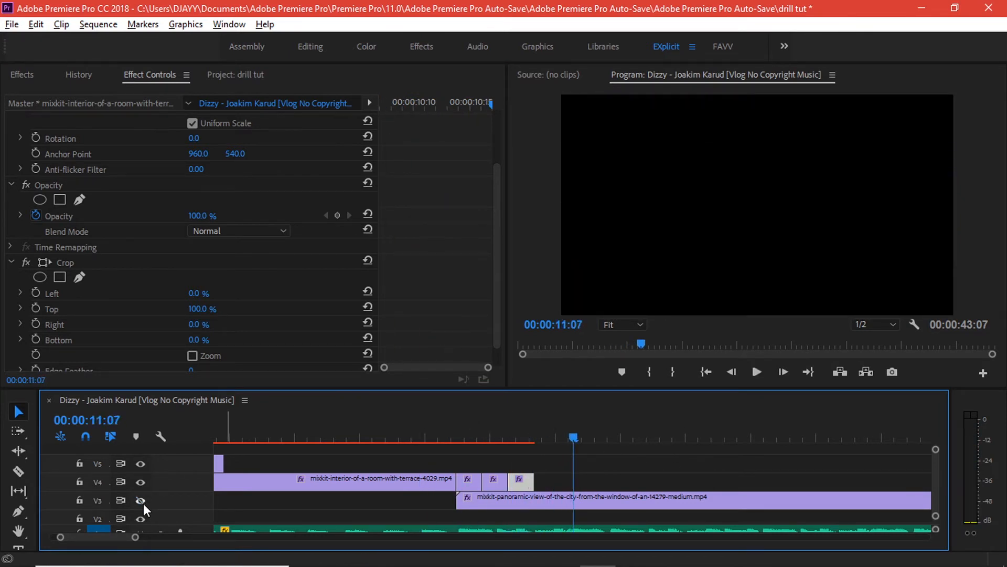
click(141, 500)
Zoom the timeline out and review the sequence from the start.
key(minus)
key(minus)
key(minus)
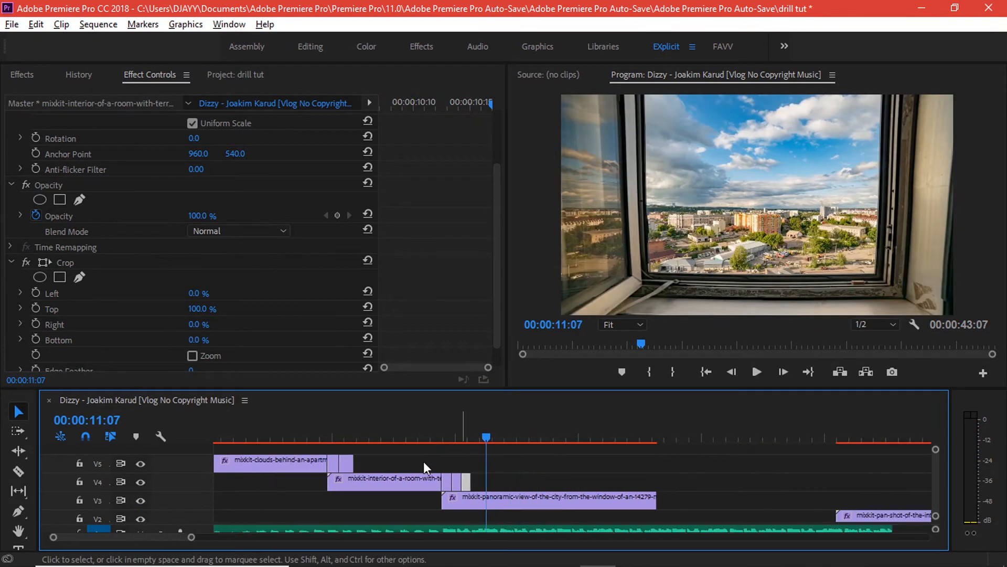
key(minus)
key(Home)
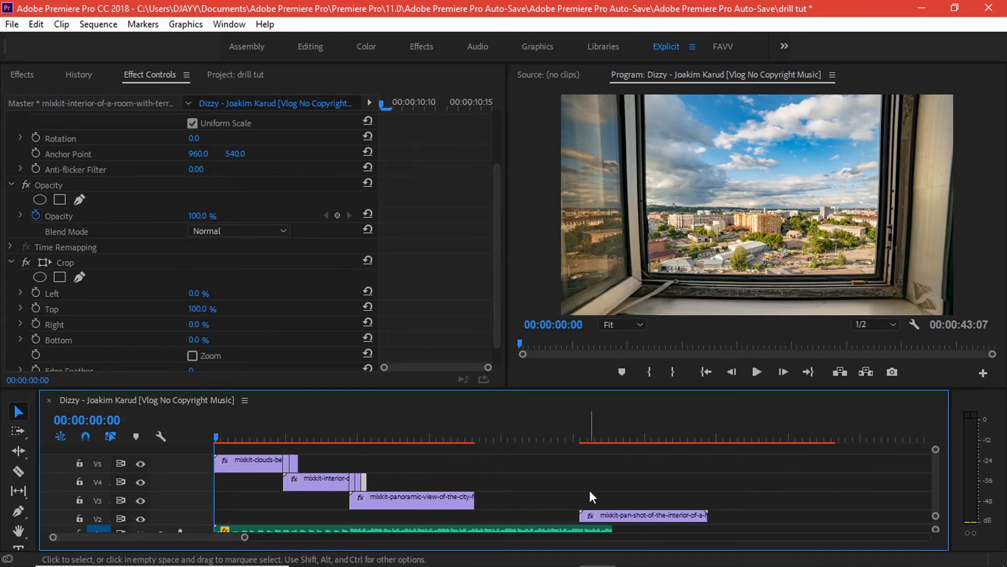
key(space)
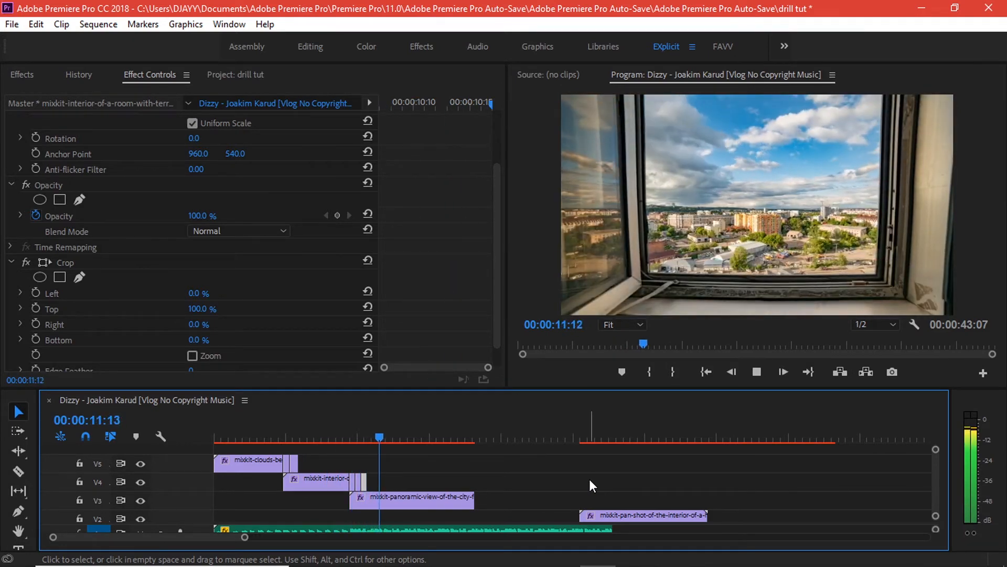
key(space)
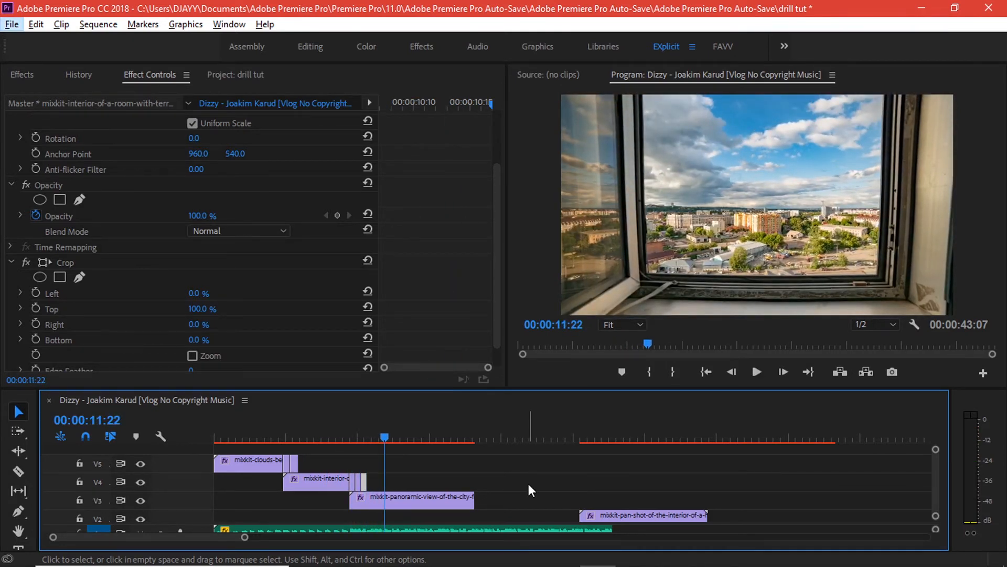
Place the hotel-room pan clip at the playhead on V2 under the city clip's end.
drag(629, 514, 425, 517)
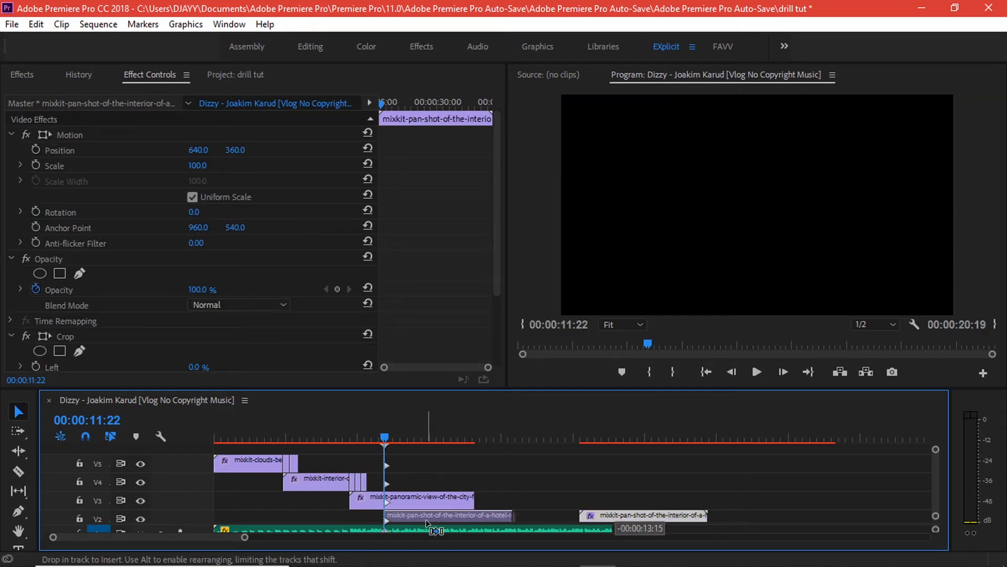
key(ctrl+z)
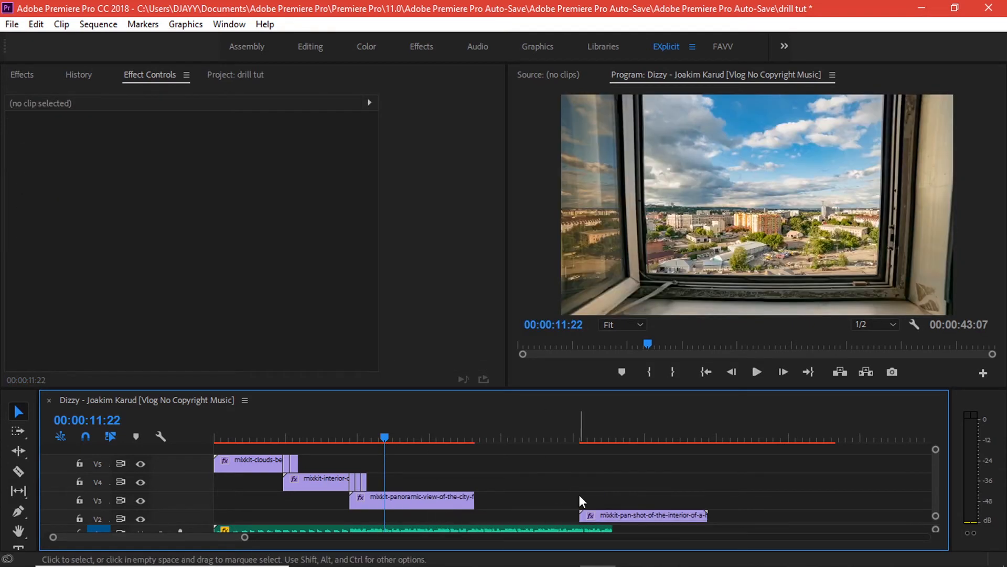
drag(614, 514, 362, 472)
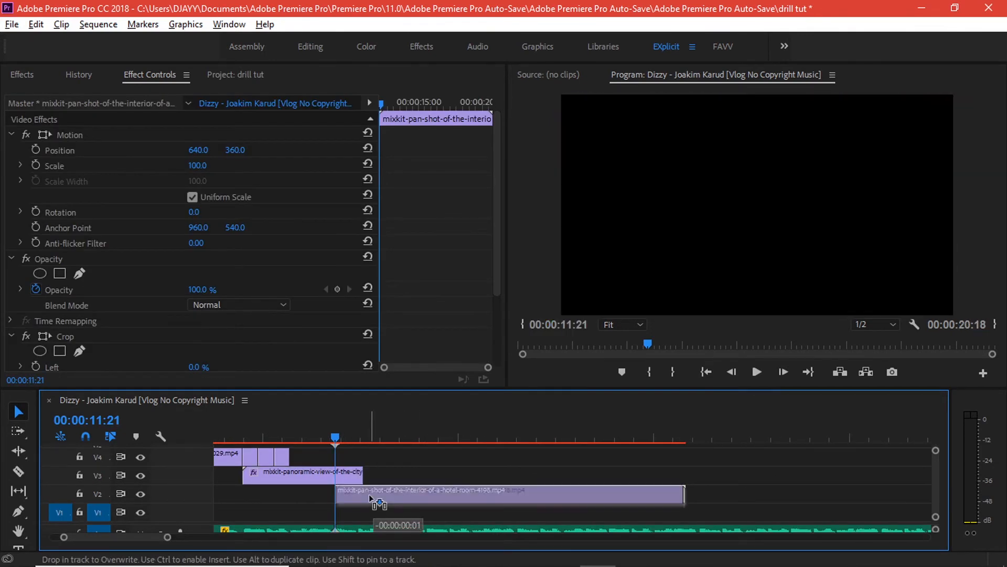
key(space)
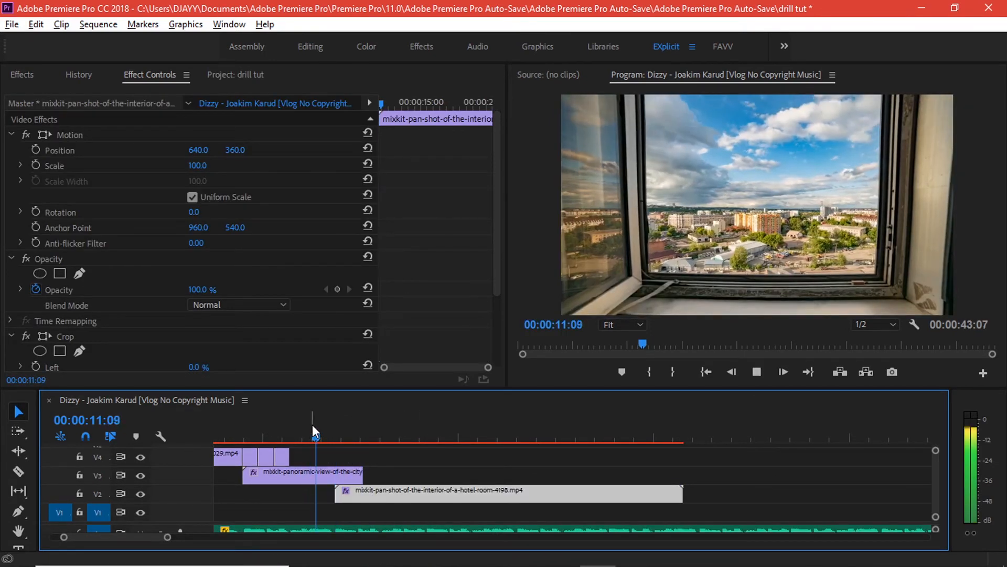
key(space)
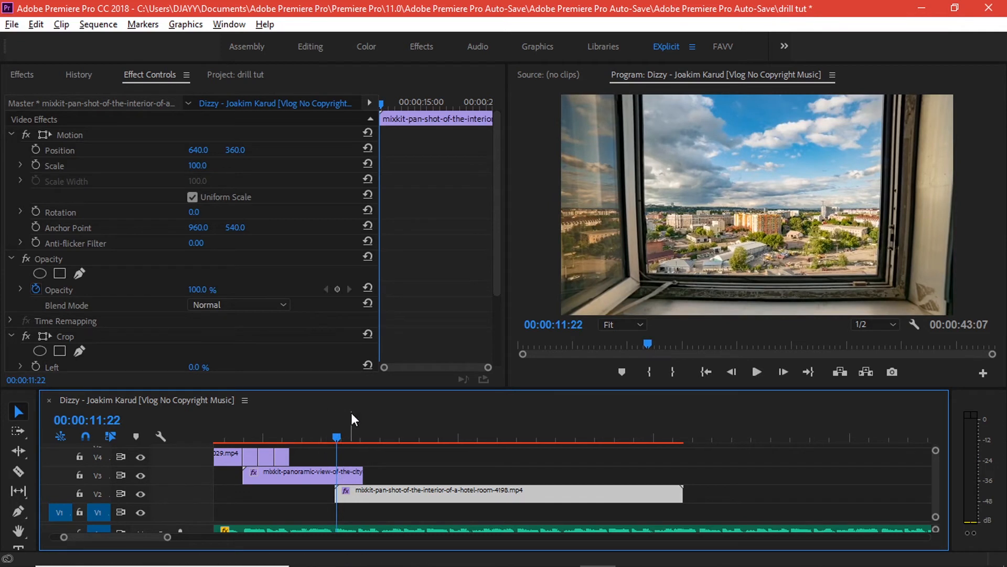
Razor the city clip's tail into short pieces, cutting at the playhead and at 00:00:12:06.
key(c)
click(337, 472)
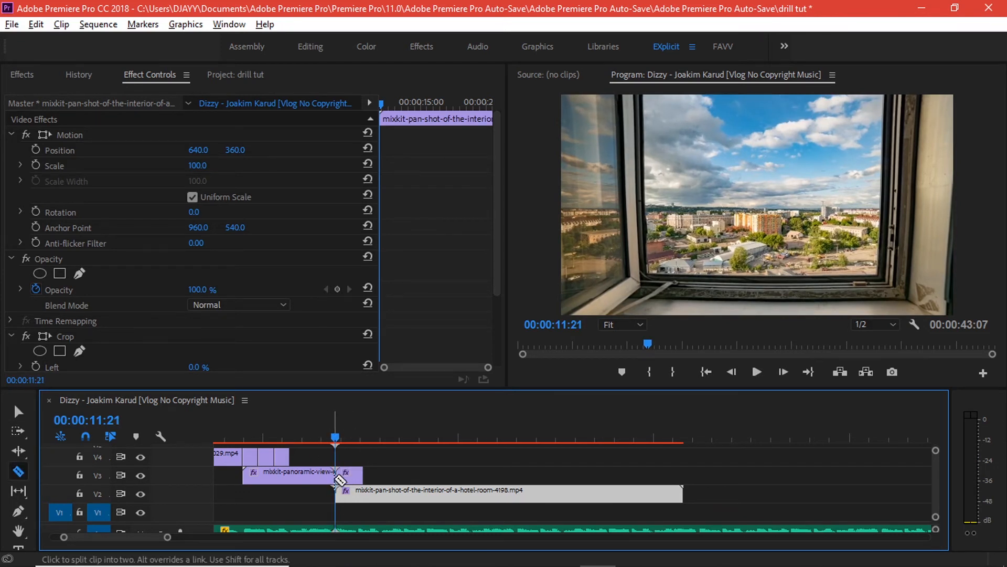
key(space)
key(space)
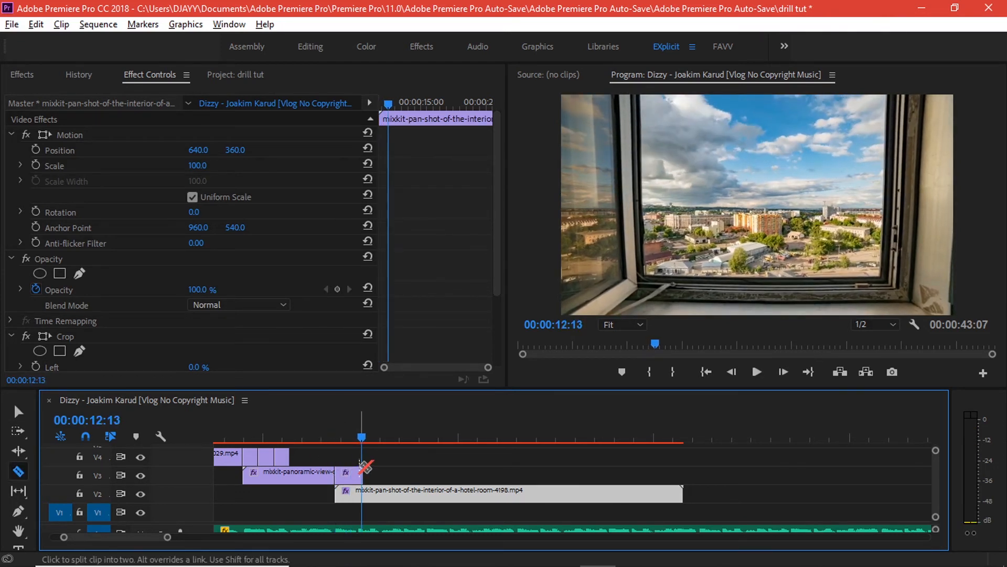
click(337, 435)
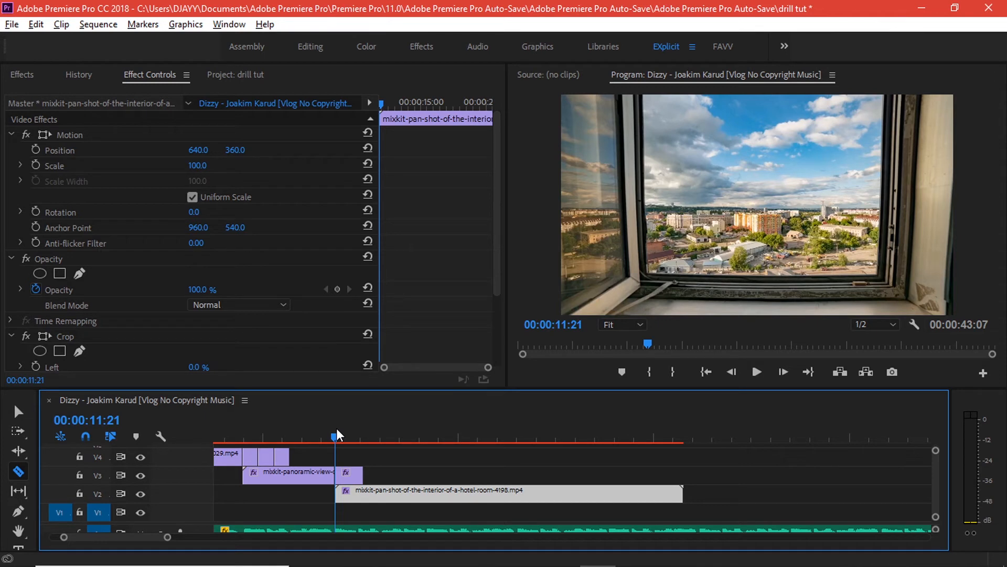
drag(337, 435, 350, 435)
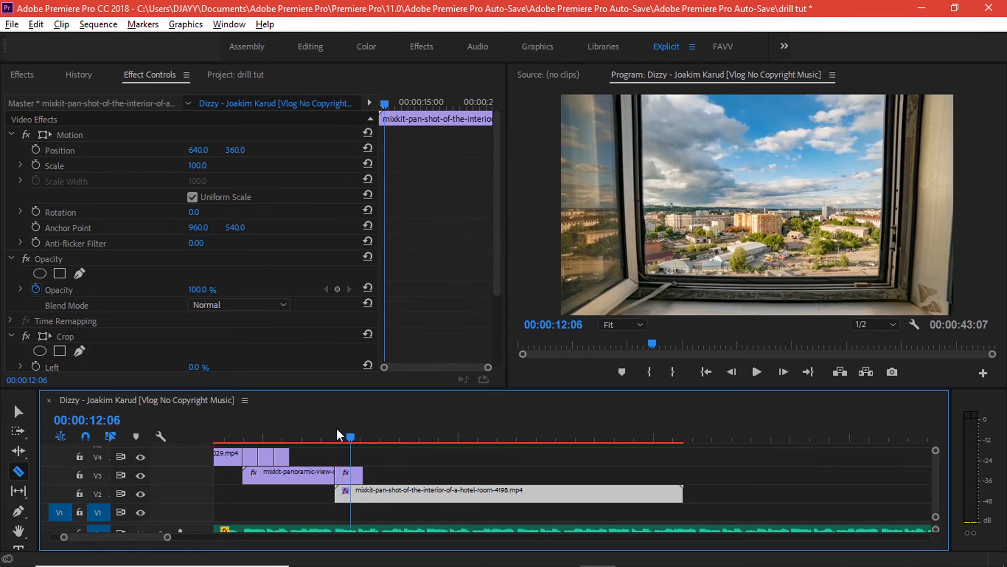
click(355, 473)
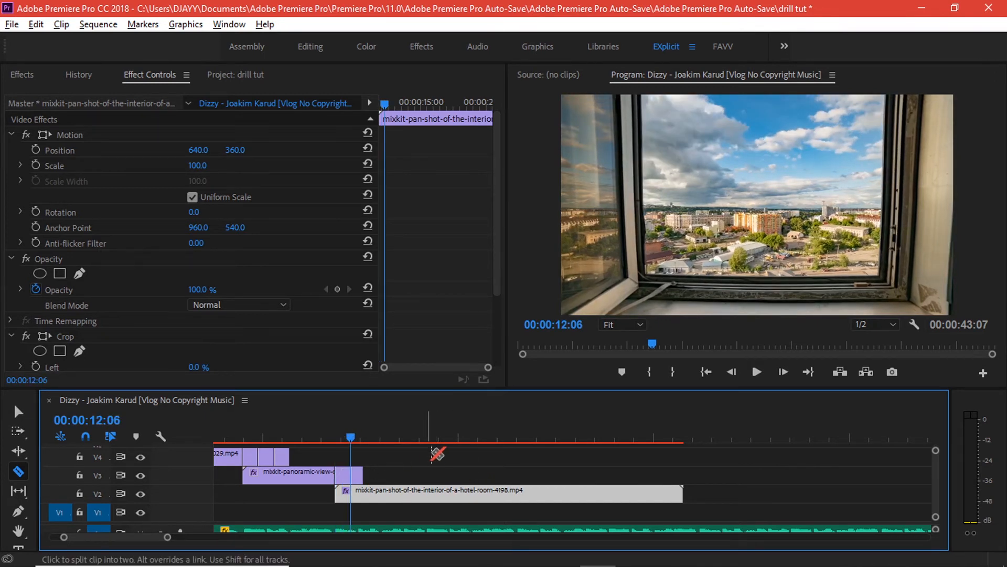
key(shift+Right)
key(shift+Right)
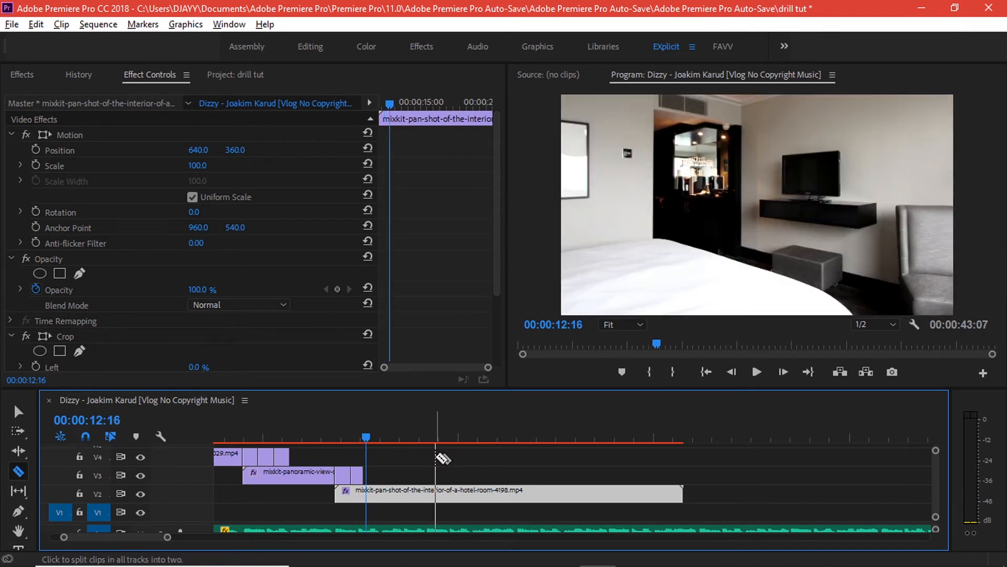
key(v)
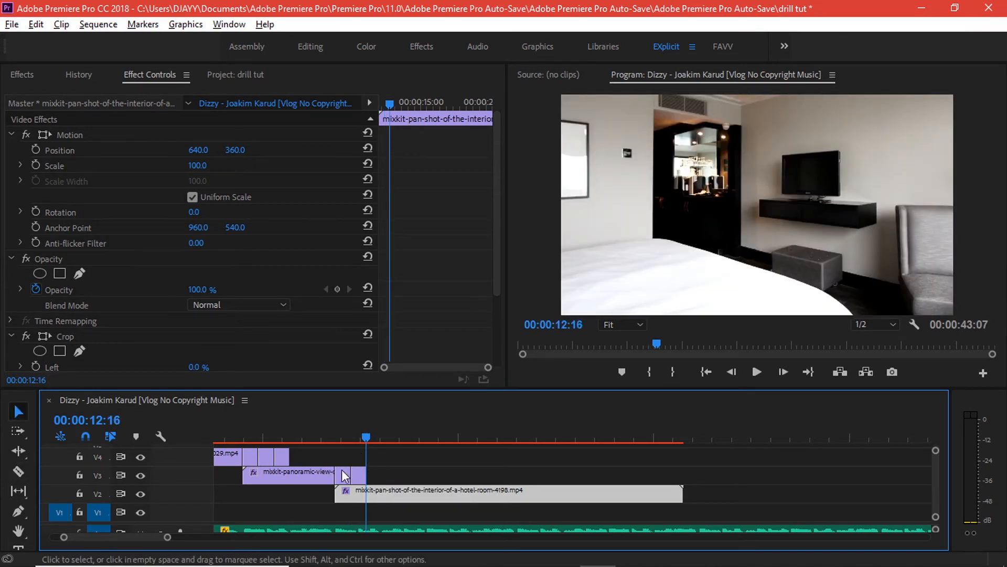
drag(350, 437, 340, 438)
Give the first short city piece a Crop Bottom of 50% and review it.
click(346, 472)
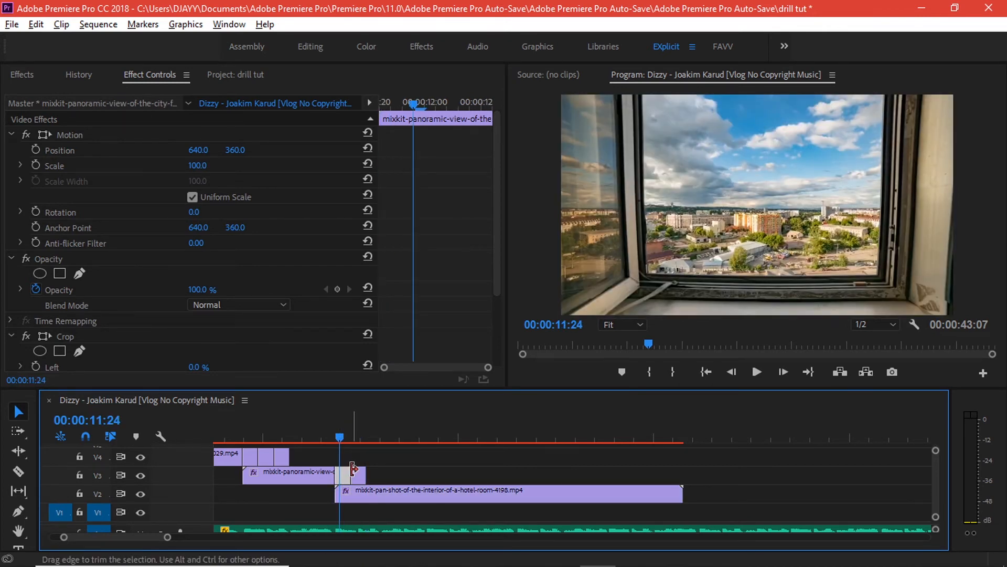
scroll(496, 259, down, 5)
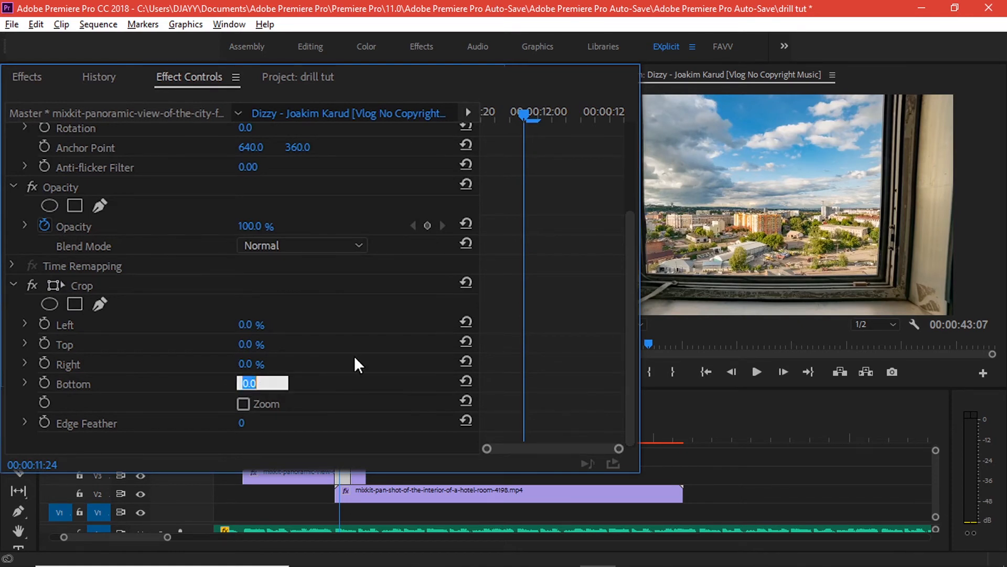
text(50)
key(Return)
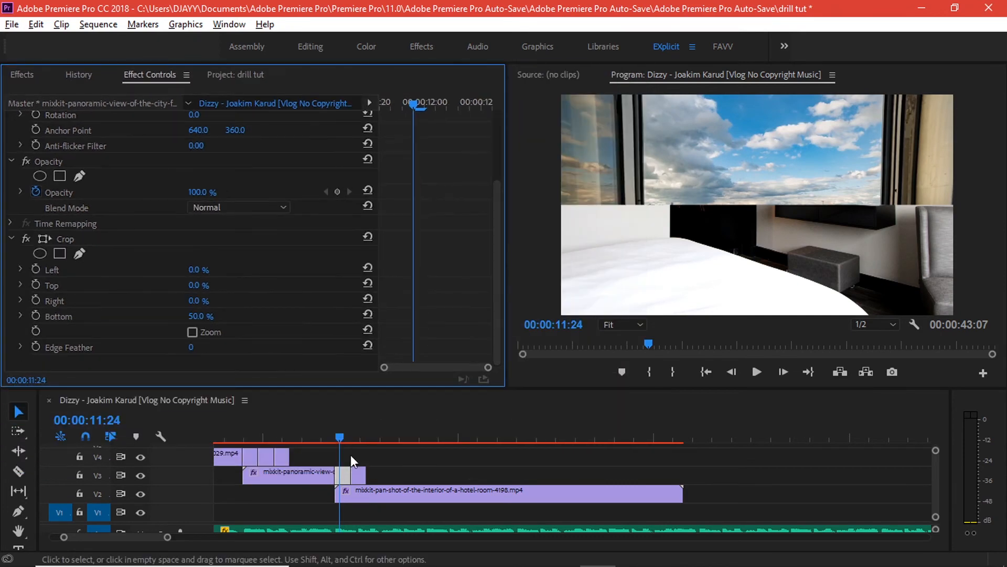
drag(339, 438, 291, 438)
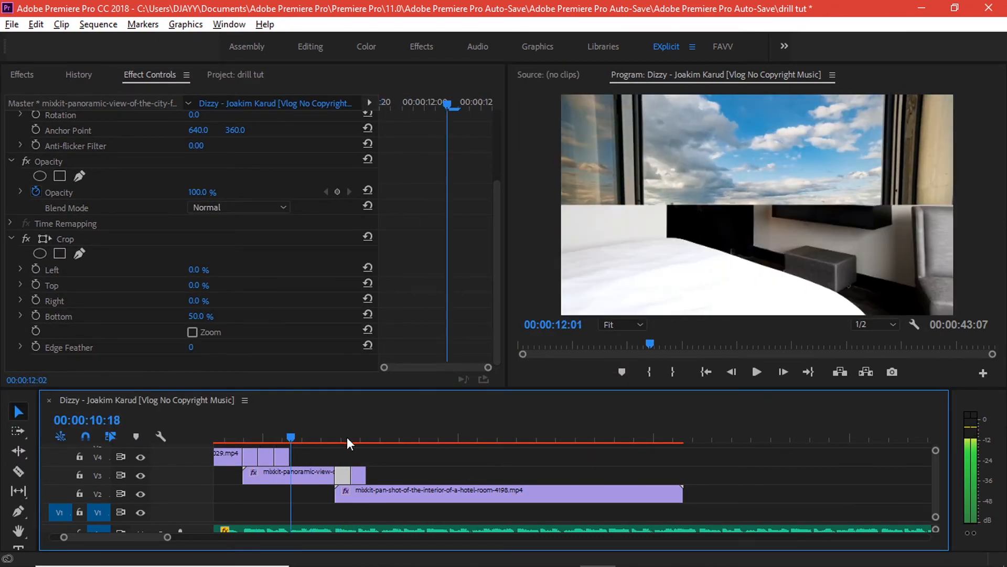
Give the next short city piece a Crop Bottom of 100% and scrub back to review.
click(347, 437)
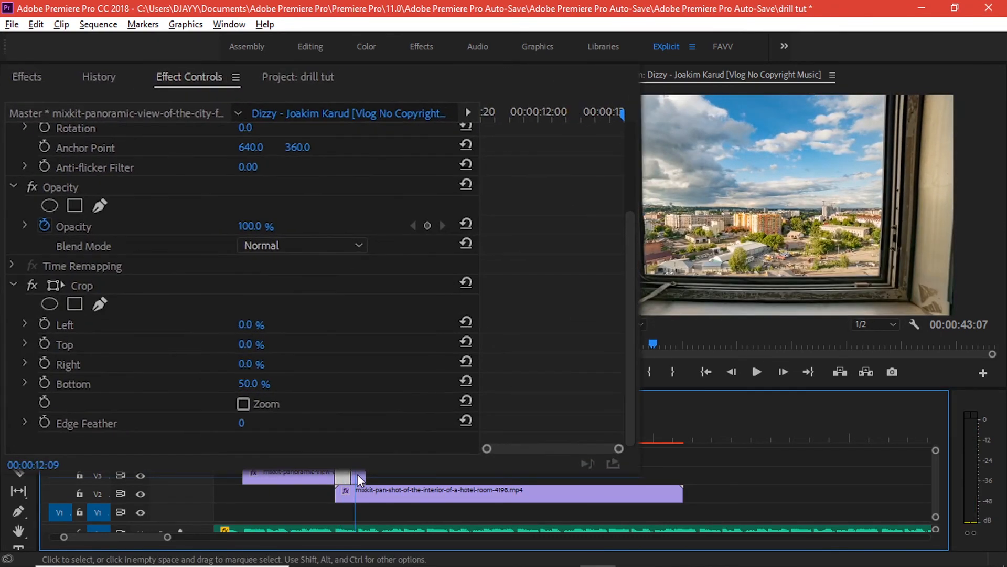
click(357, 477)
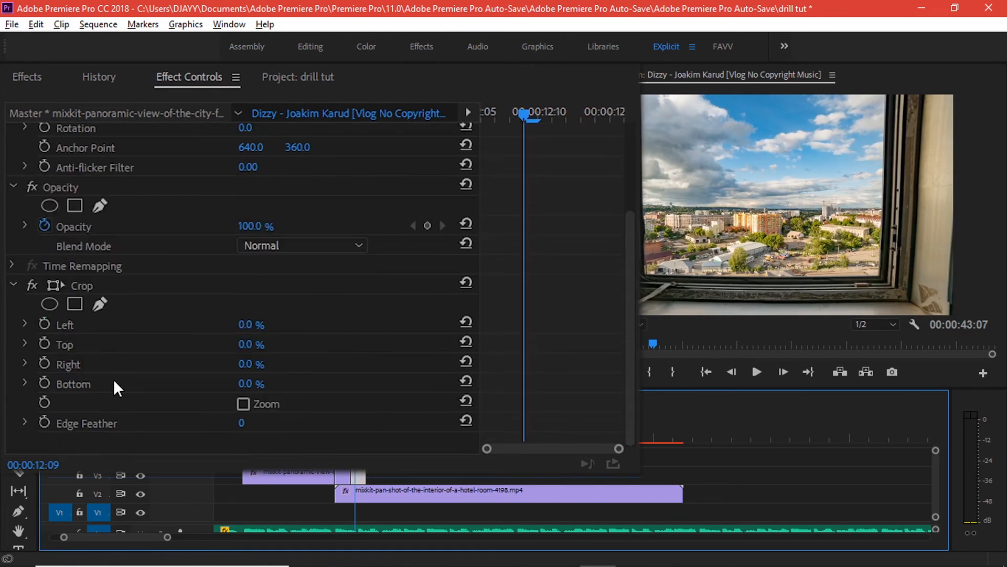
click(114, 386)
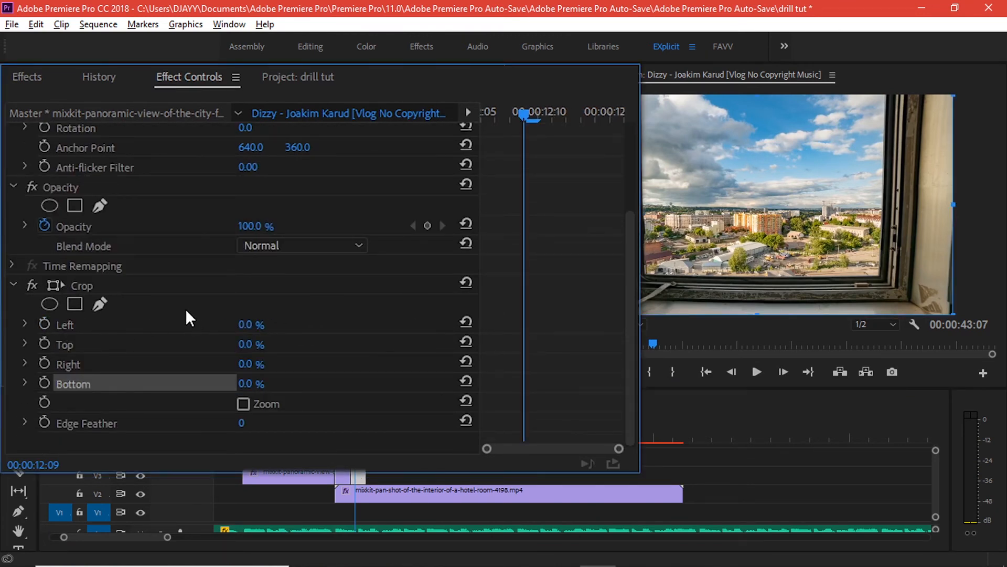
click(251, 383)
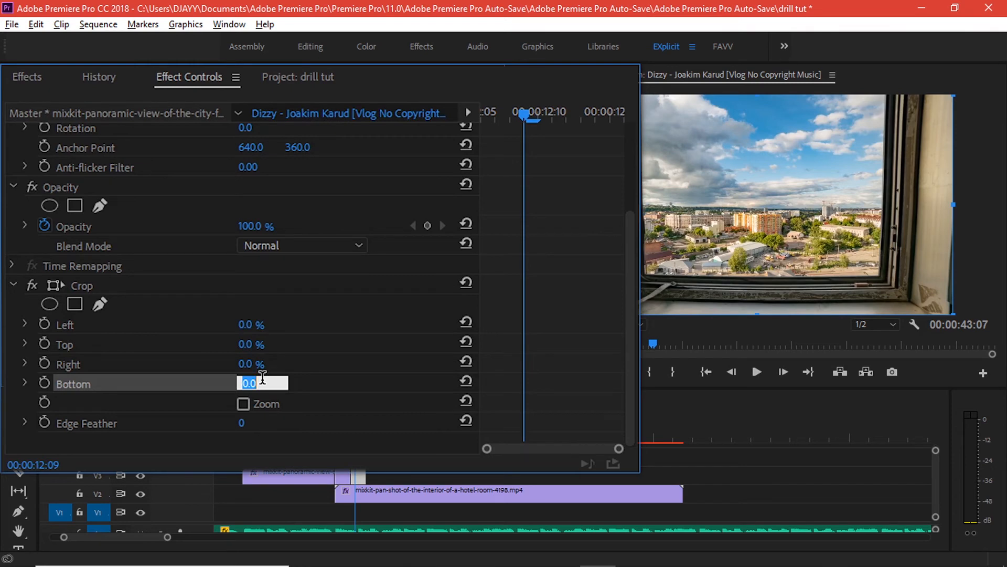
text(100)
key(Return)
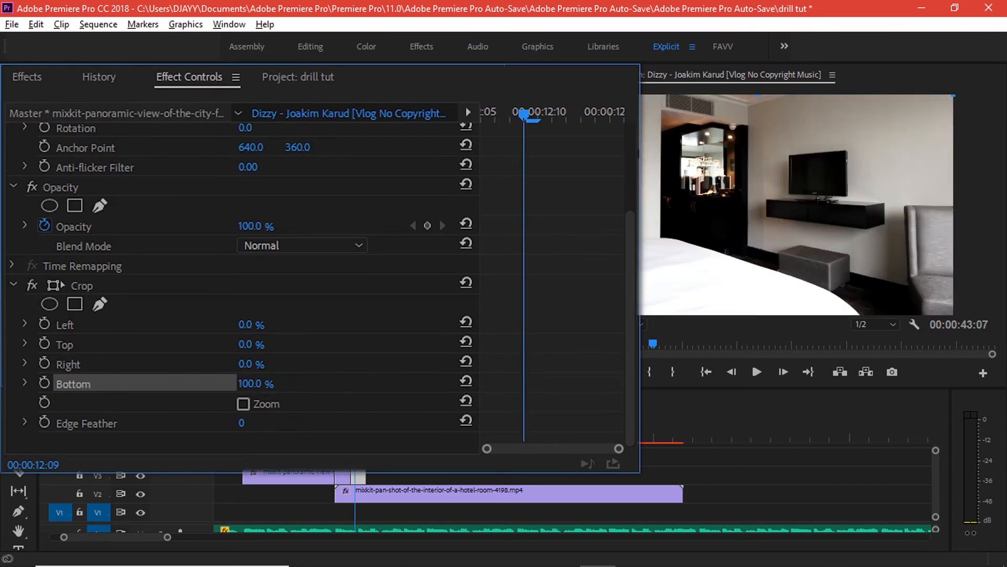
drag(355, 440, 321, 440)
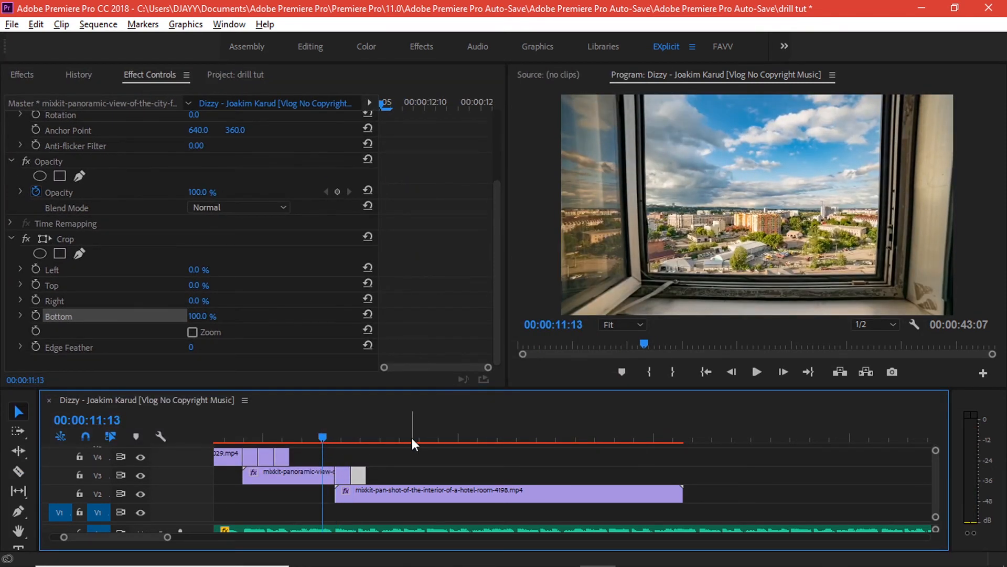
Move video(1).mp4 on V1 to start at 14:04 beneath the hotel clip.
key(space)
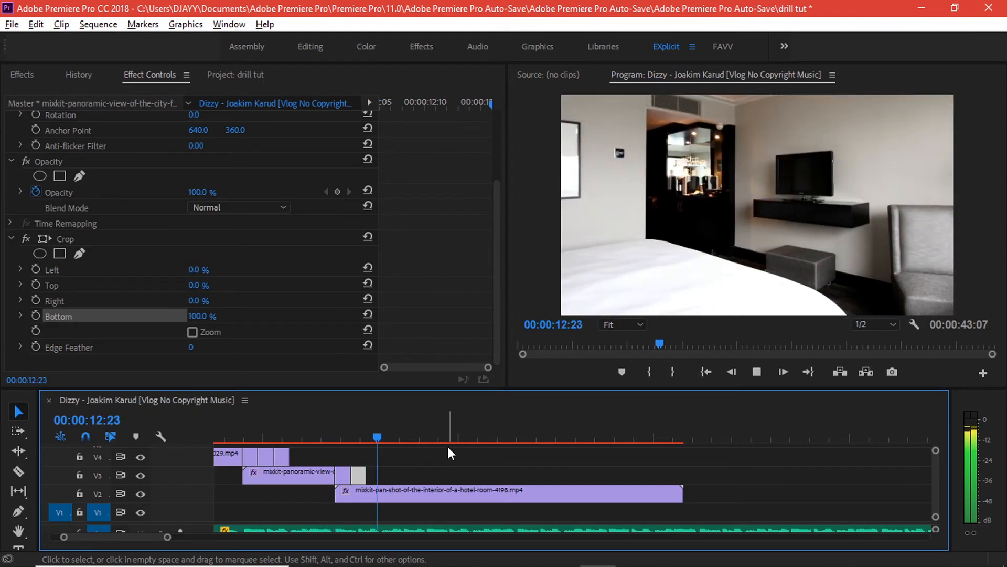
key(space)
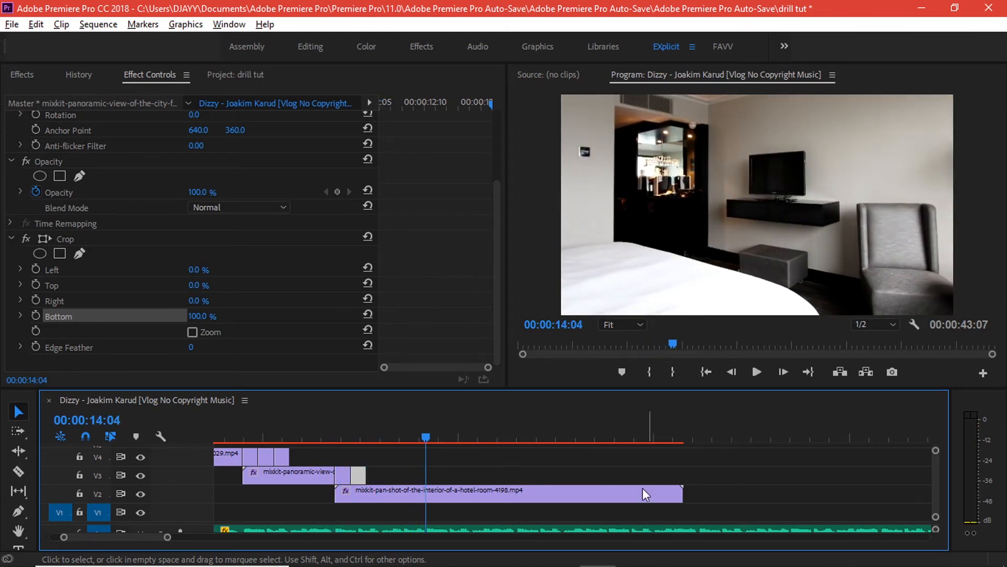
key(minus)
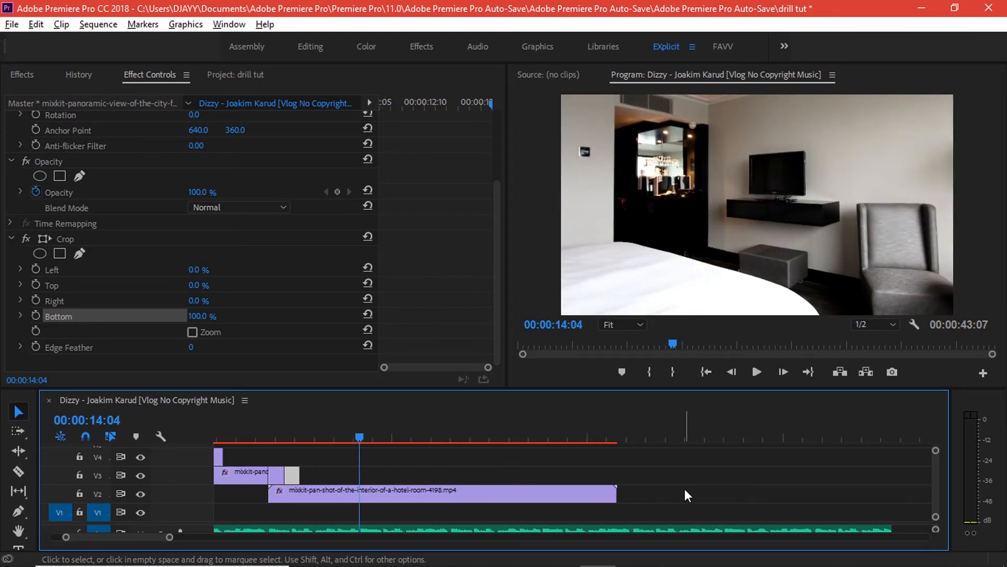
key(minus)
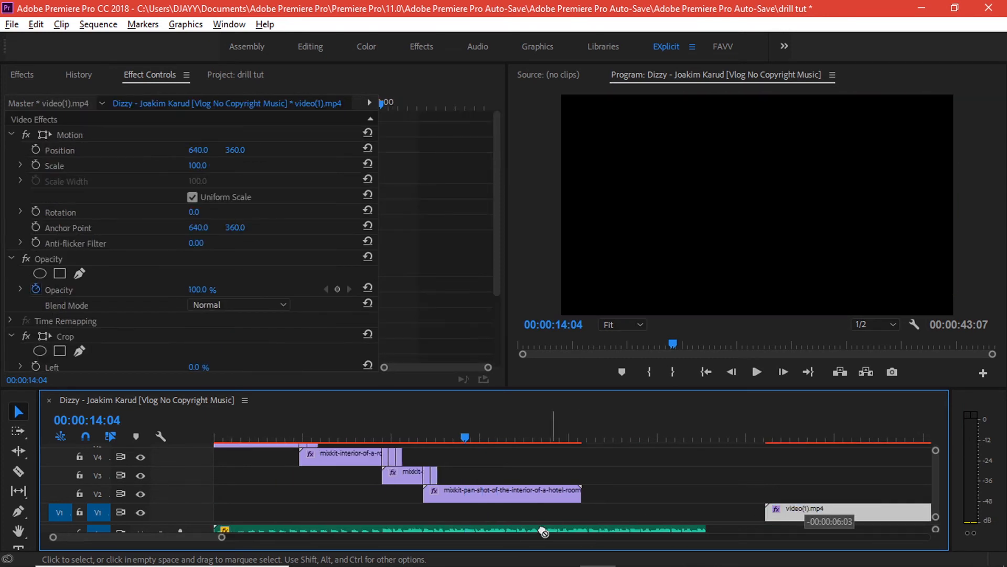
drag(804, 511, 493, 508)
Trim the hotel pan clip's end back near the playhead.
key(minus)
key(minus)
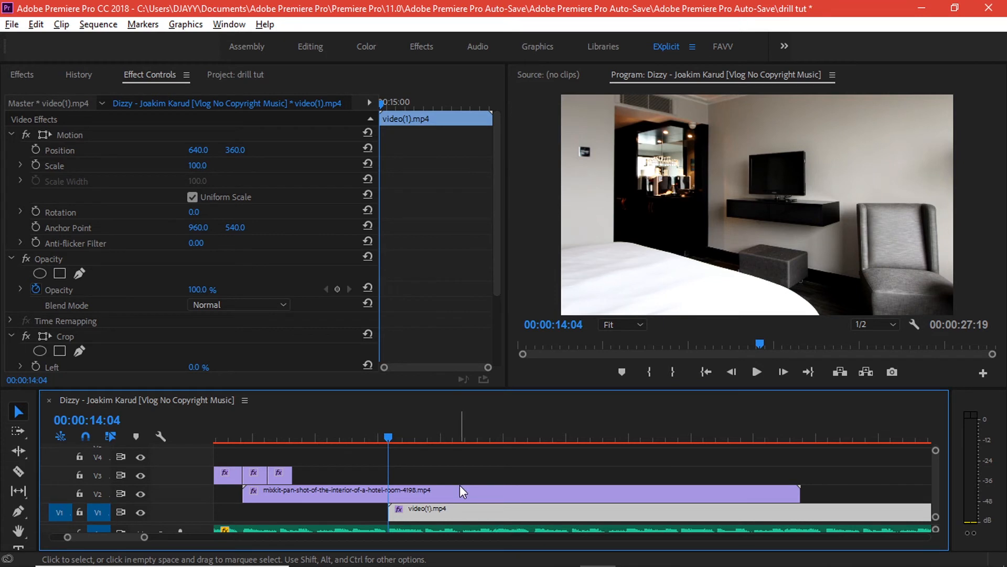
key(equal)
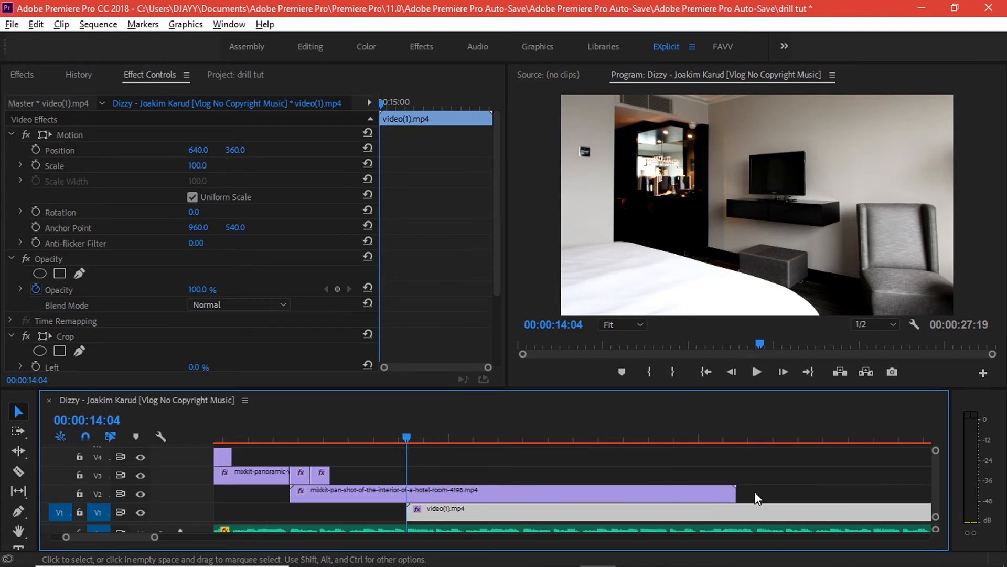
drag(740, 490, 434, 494)
Split the hotel clip's tail into short pieces and delete the leftover piece.
key(c)
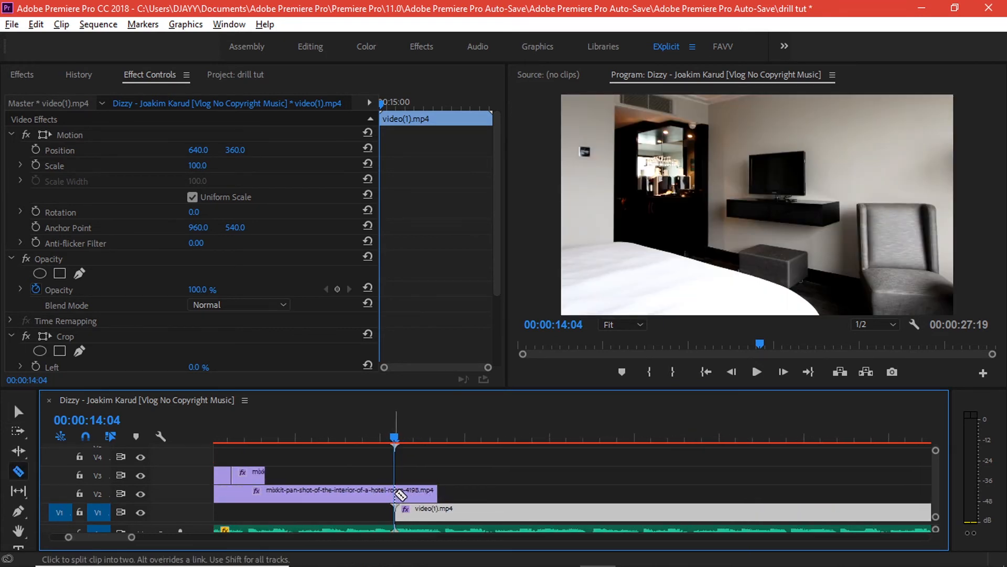
click(397, 494)
key(shift+Right)
key(shift+Right)
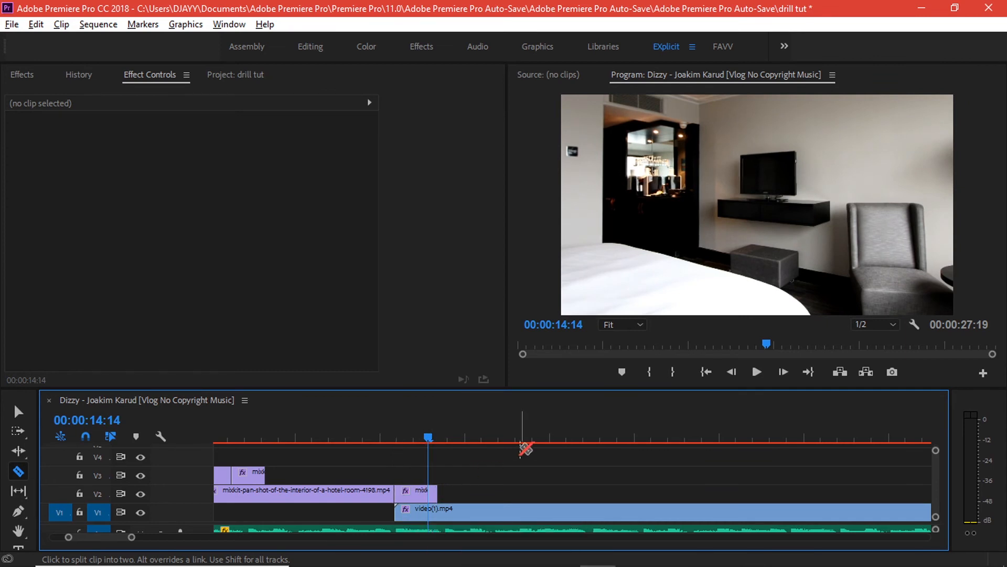
key(v)
key(shift+Right)
drag(441, 490, 508, 488)
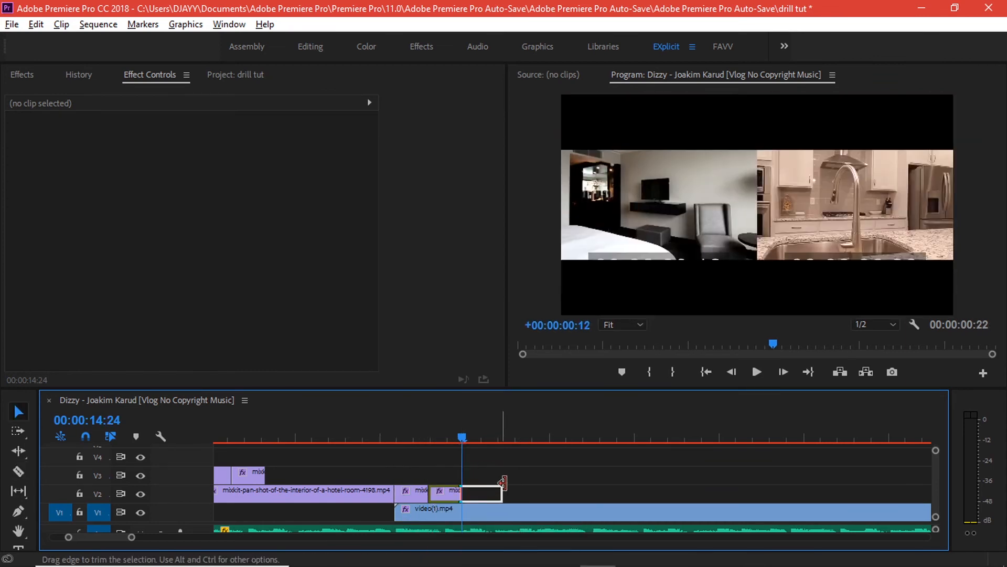
key(ctrl+k)
key(shift+Right)
key(shift+Right)
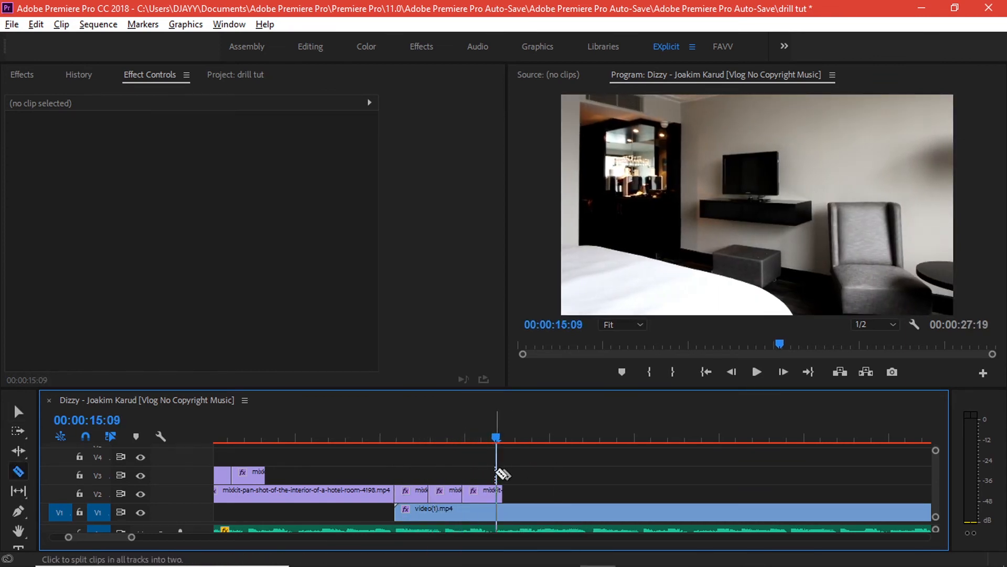
click(501, 493)
key(Delete)
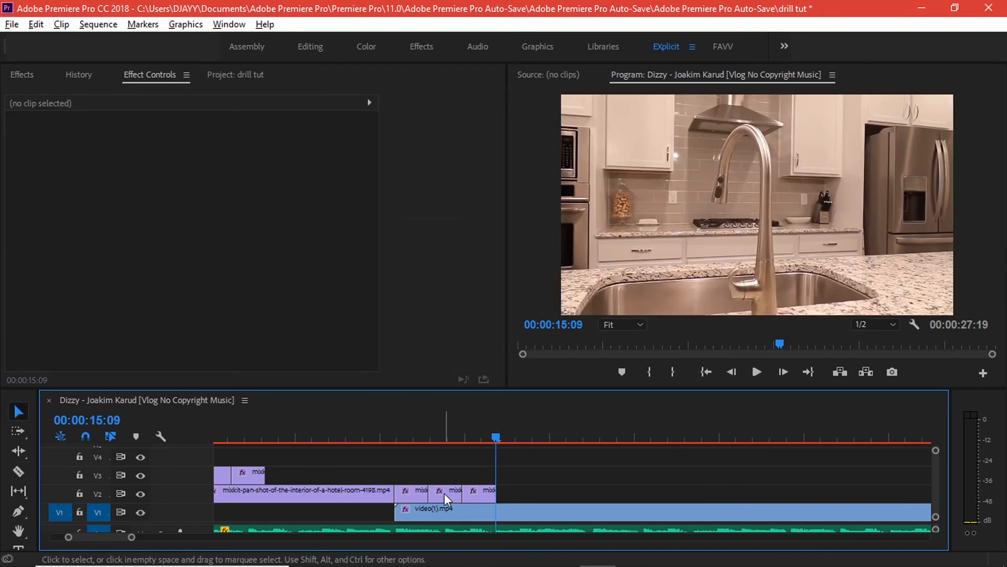
Crop successive hotel pieces Right 33.3%, Right 66.6% and Bottom 100%, revealing the kitchen clip.
click(445, 493)
scroll(474, 228, down, 3)
click(415, 439)
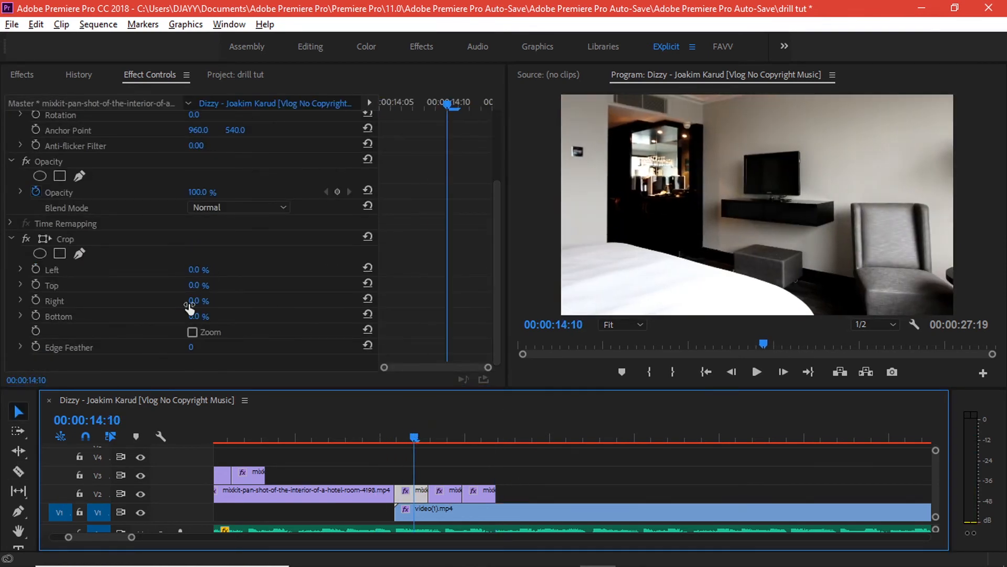
drag(198, 301, 206, 301)
text(0)
key(Return)
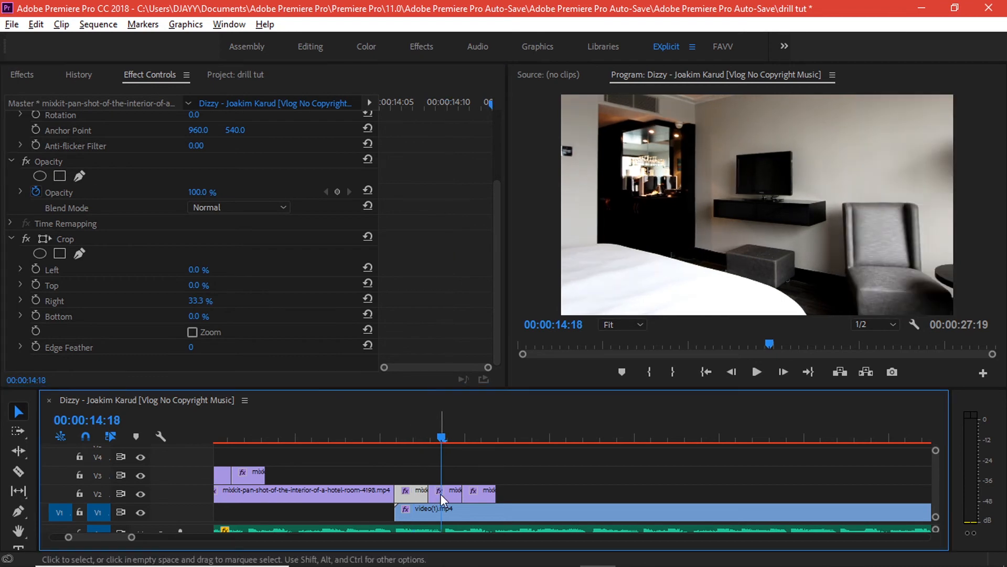
key(shift+Right)
key(Right)
key(Right)
key(Right)
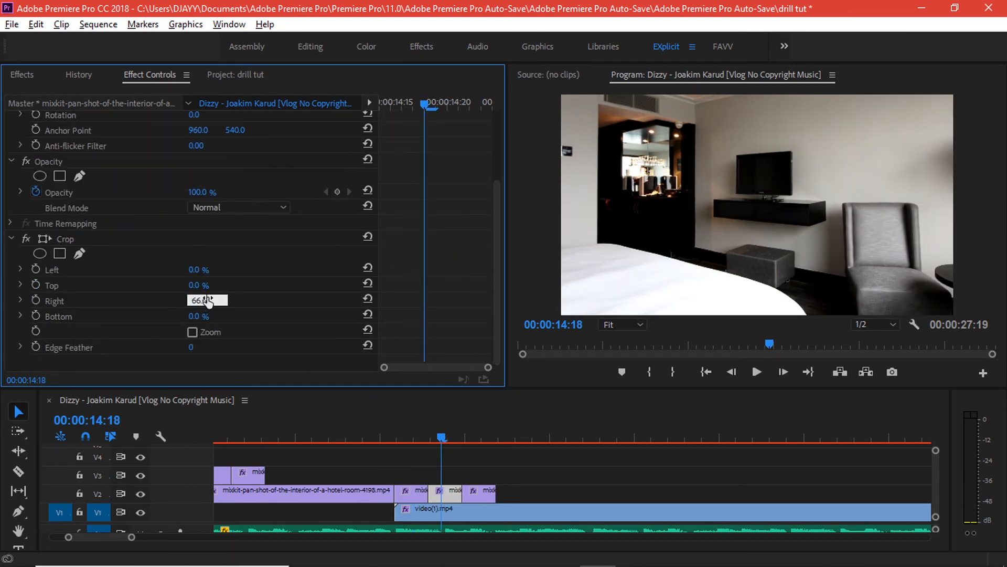
key(Return)
click(471, 439)
drag(198, 325, 209, 326)
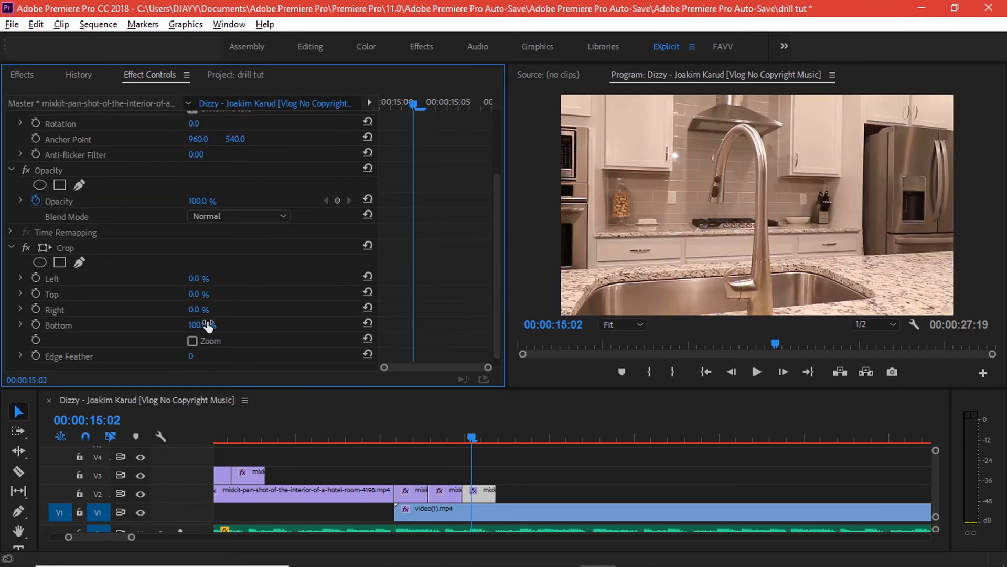
key(equal)
key(equal)
key(equal)
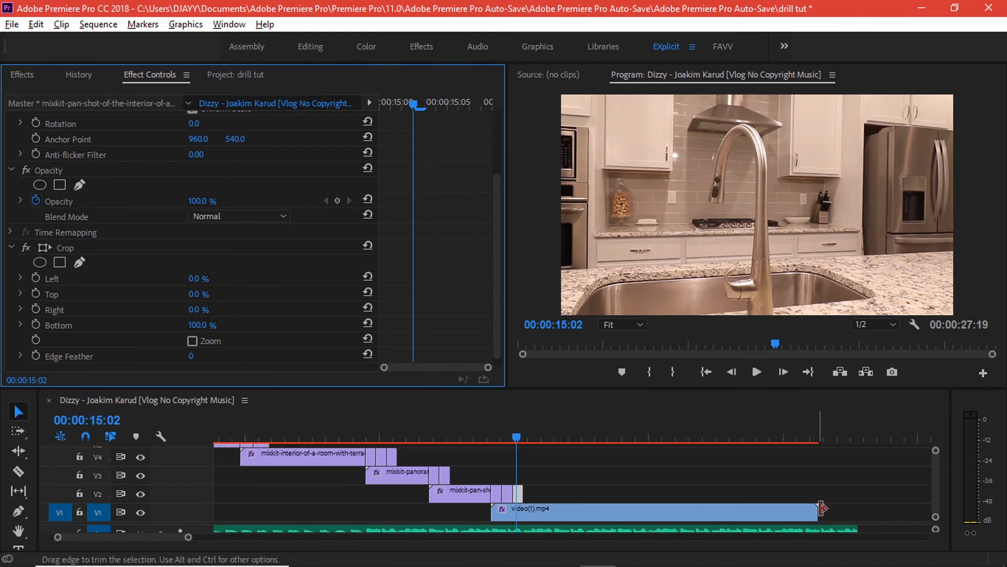
Trim video(1).mp4 to end at 15:02 and zoom the timeline out.
drag(736, 503, 518, 504)
key(minus)
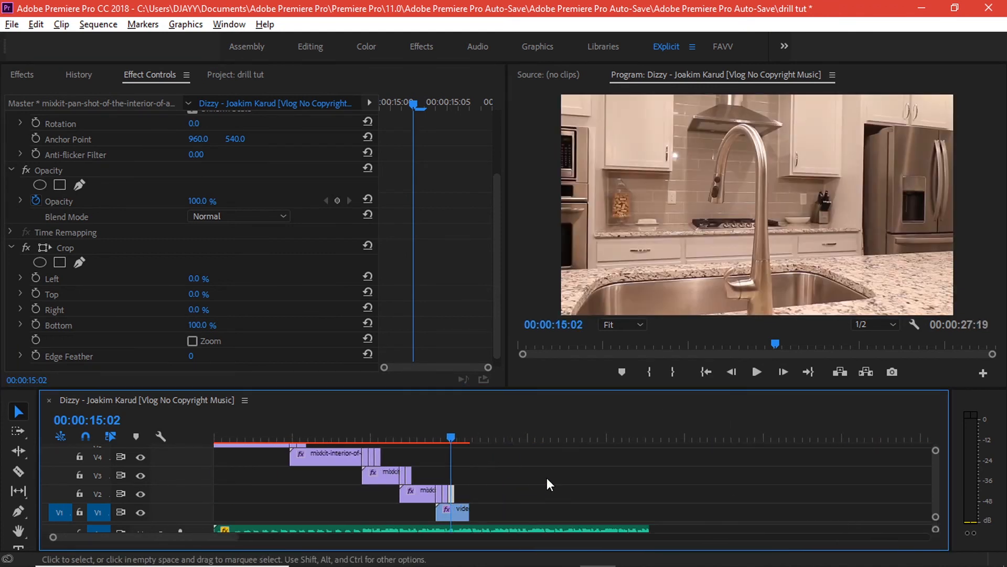
key(minus)
scroll(320, 486, up, 2)
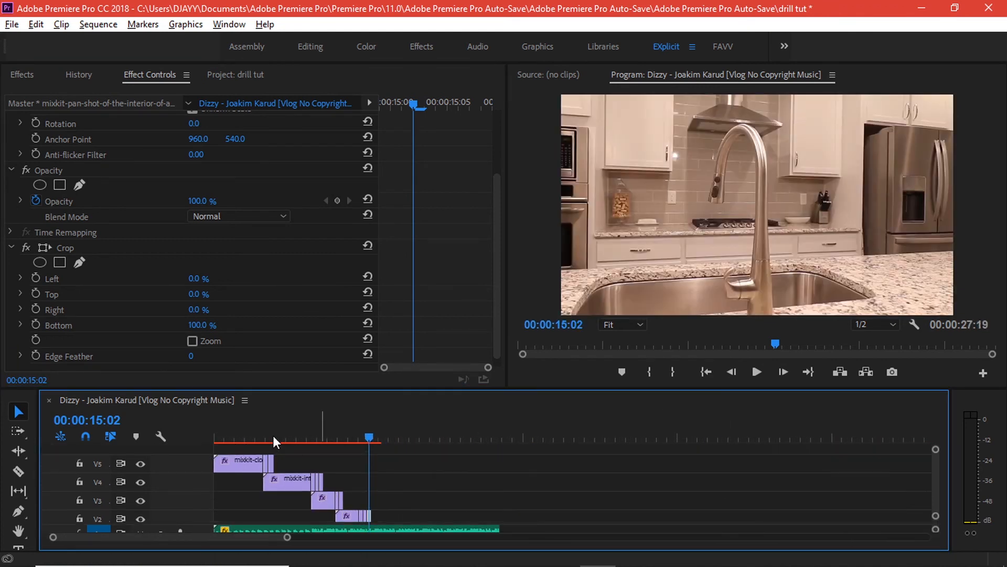
Mark an Out point near 16:08 and render a preview of the section.
click(214, 438)
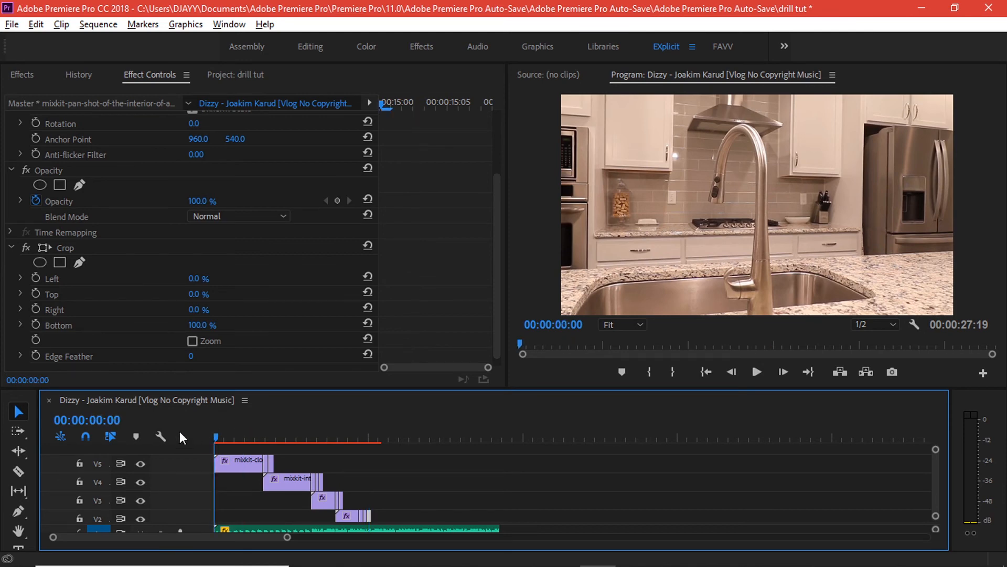
click(382, 425)
key(o)
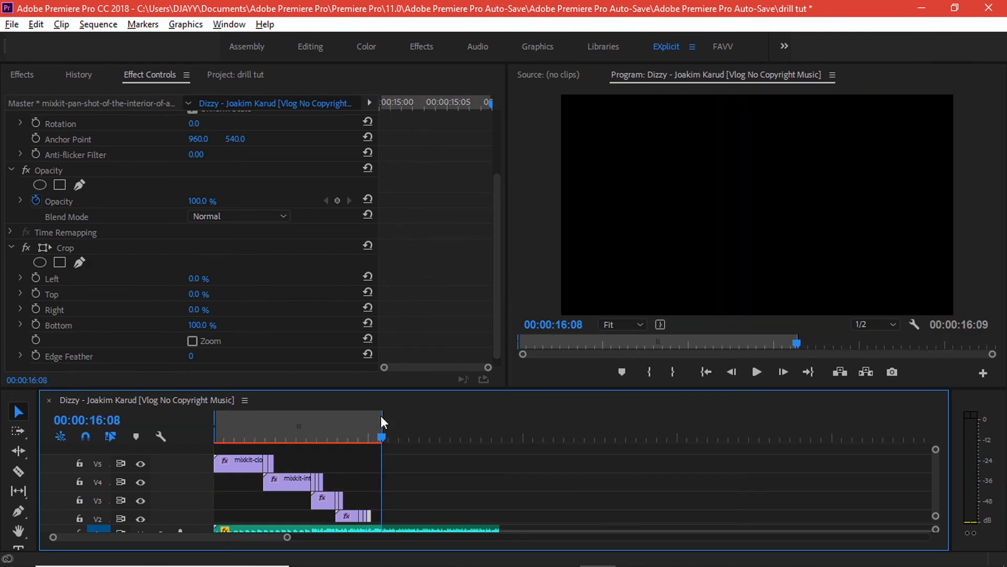
key(Return)
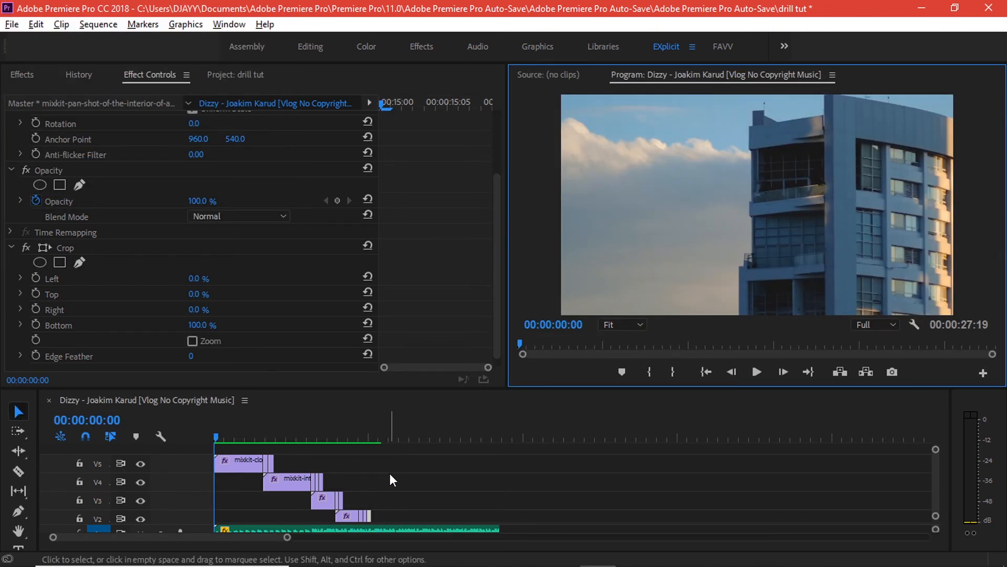
Play the rendered sequence in a maximized Program Monitor, then shorten video(1).mp4's end.
double_click(725, 74)
key(space)
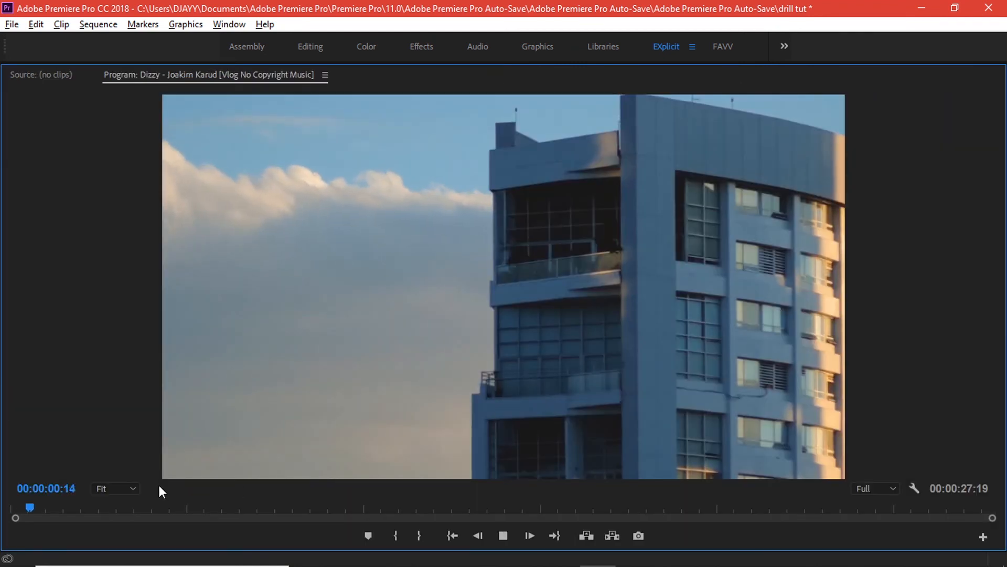
key(XF86AudioRaiseVolume)
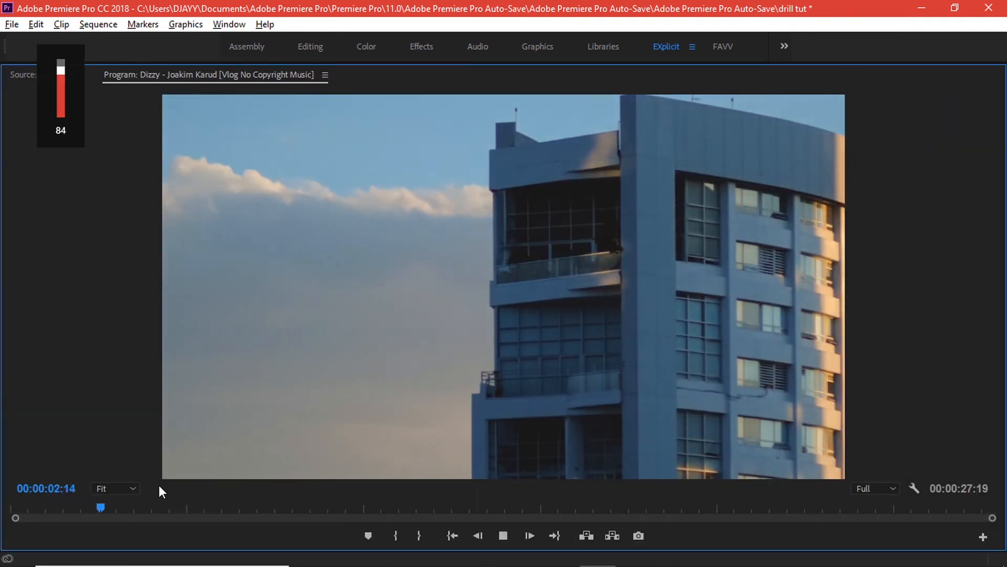
key(XF86AudioRaiseVolume)
key(XF86AudioRaiseVolume)
key(XF86AudioRaiseVolume)
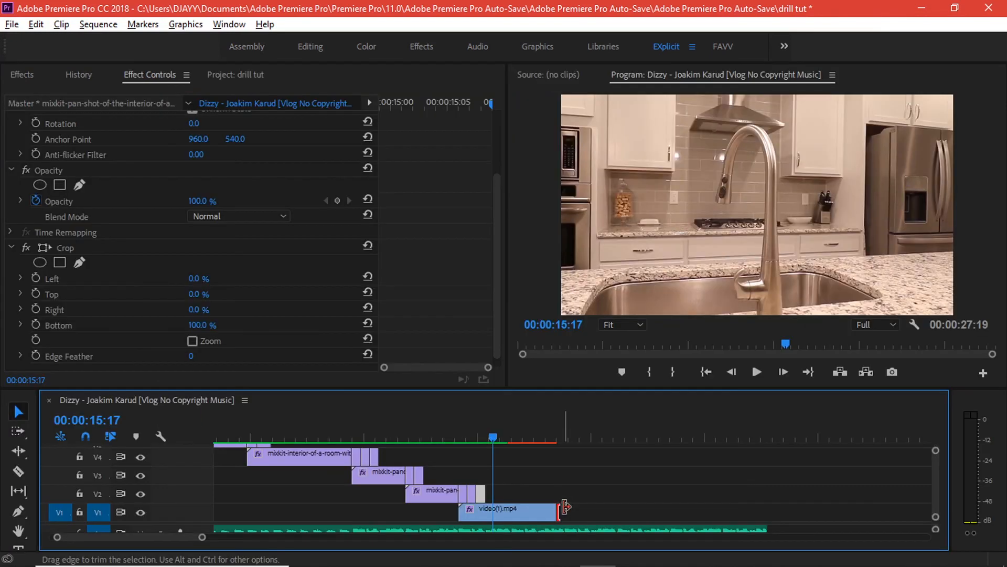
drag(560, 508, 521, 507)
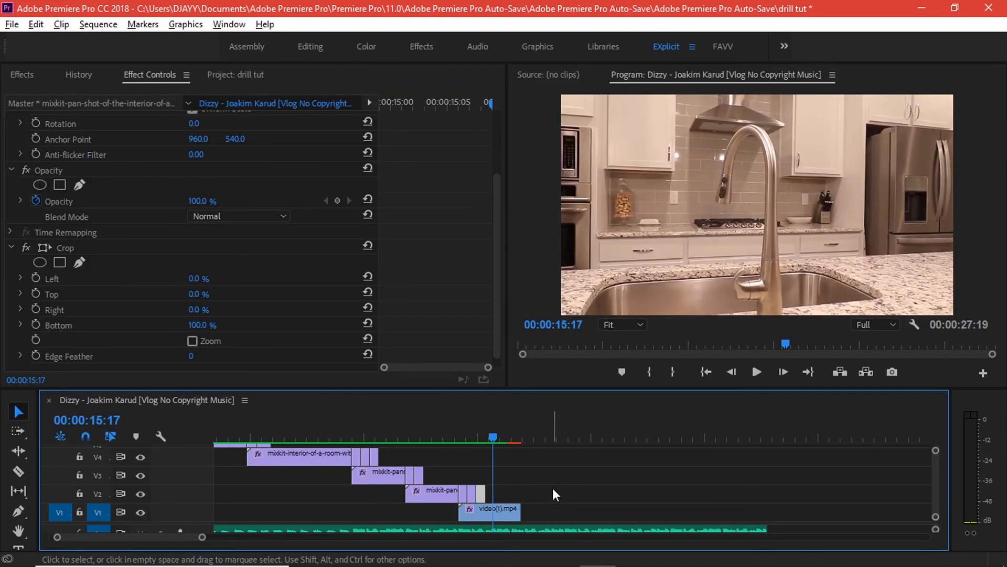